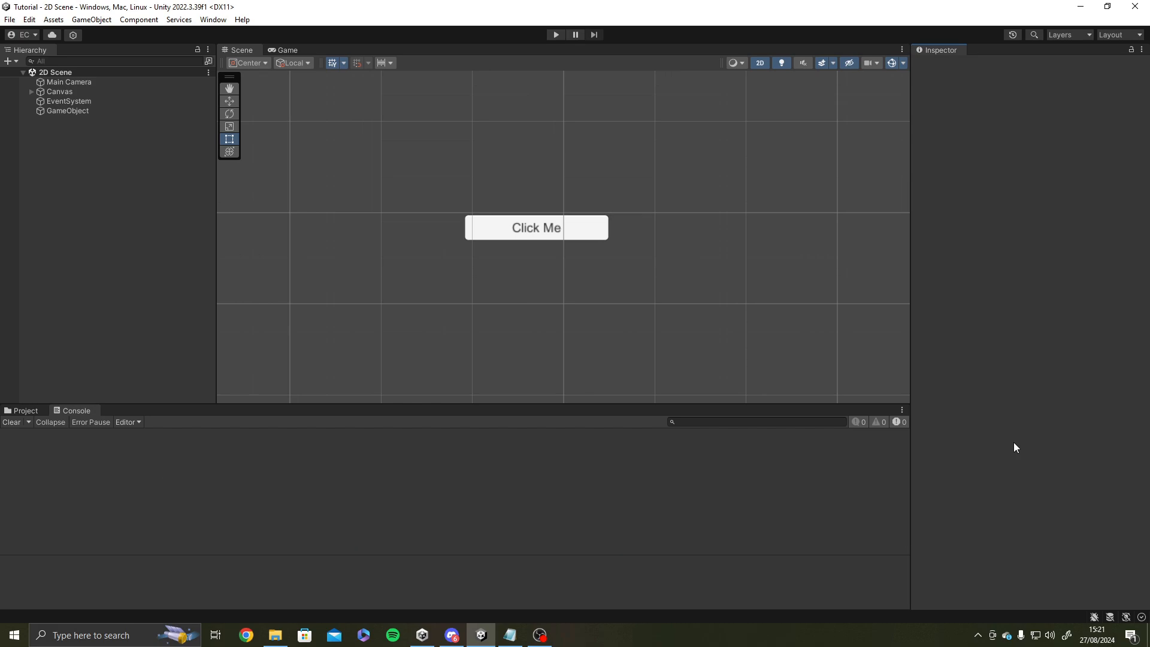
Delete the Canvas with its Click Me button and the GameObject from the 2D Scene.
middle_drag(611, 290, 609, 313)
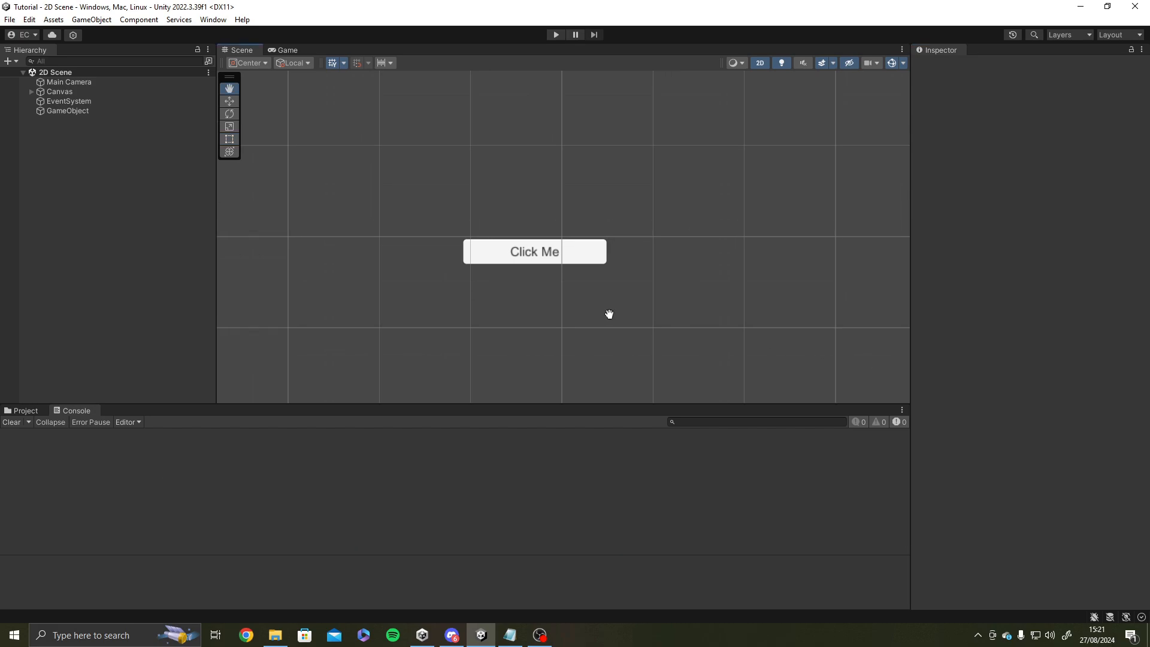
click(60, 93)
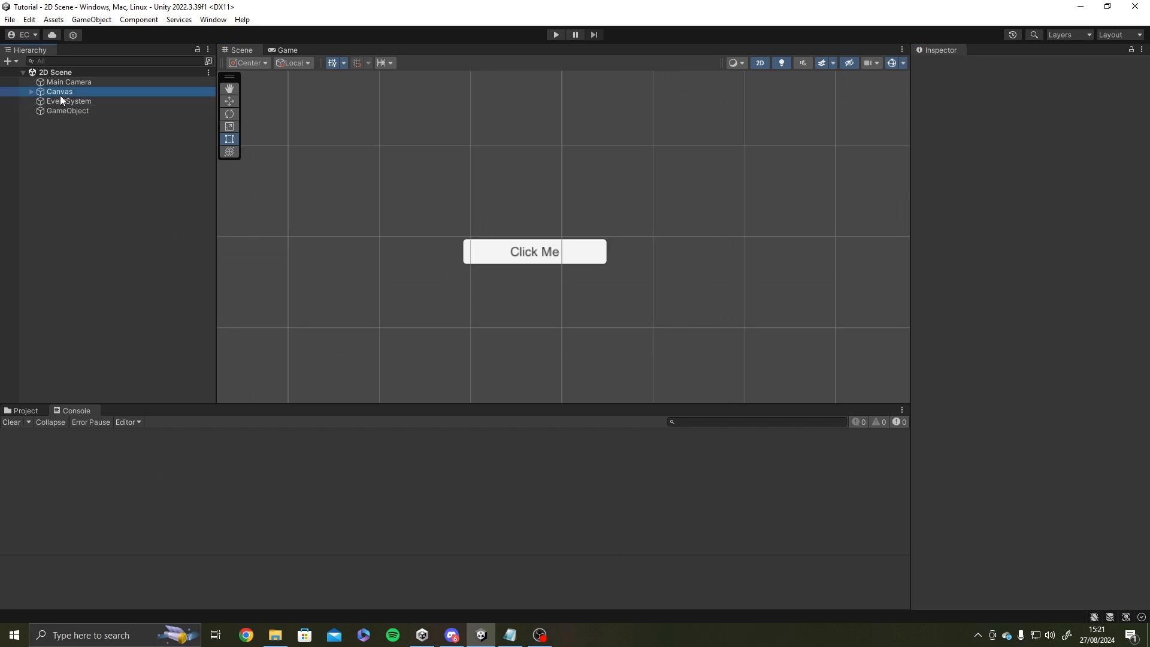
key(Delete)
click(67, 103)
key(Delete)
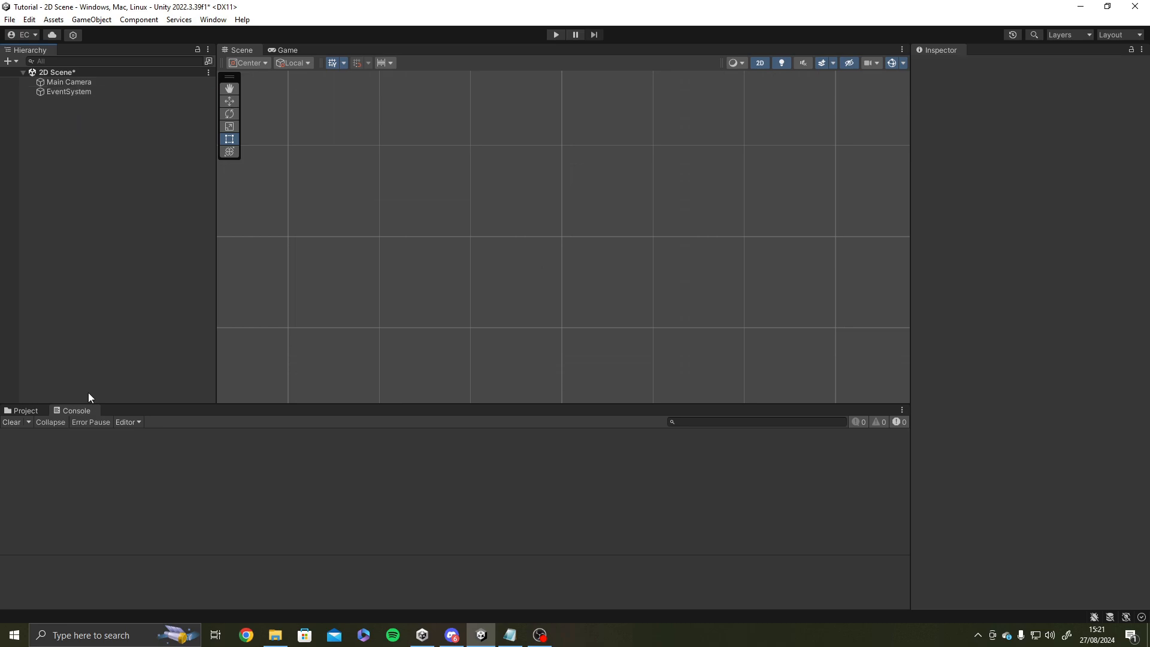
Show the project's Assets folder and add a legacy UI Dropdown to the scene.
click(23, 412)
double_click(204, 472)
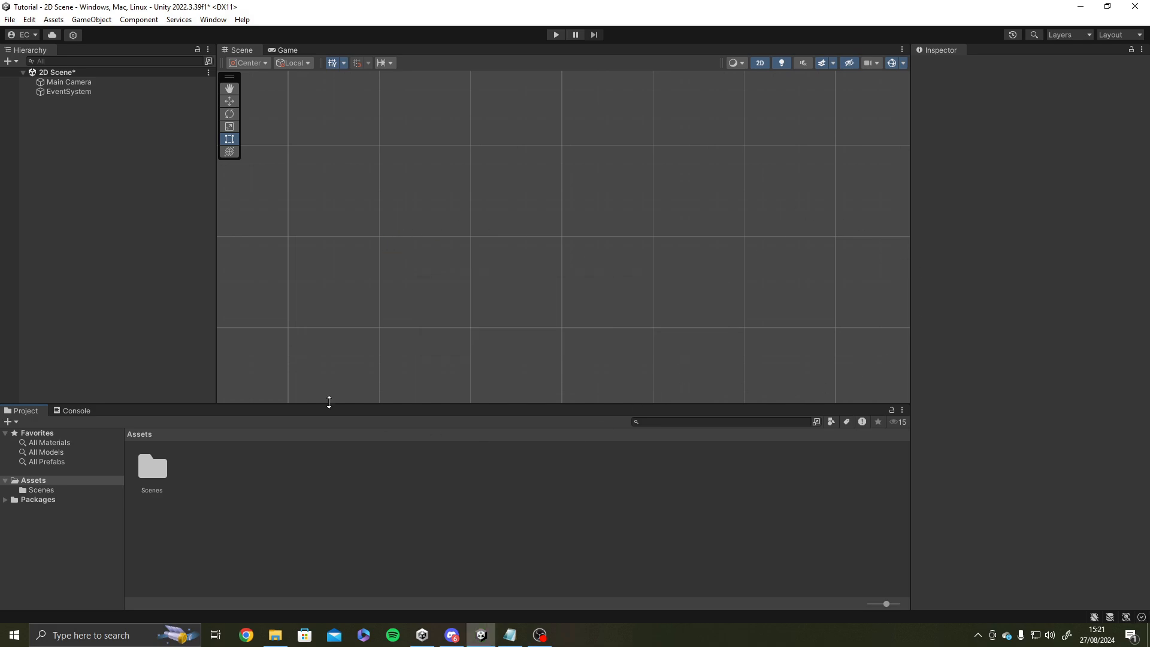
right_click(142, 211)
mouse_move(196, 488)
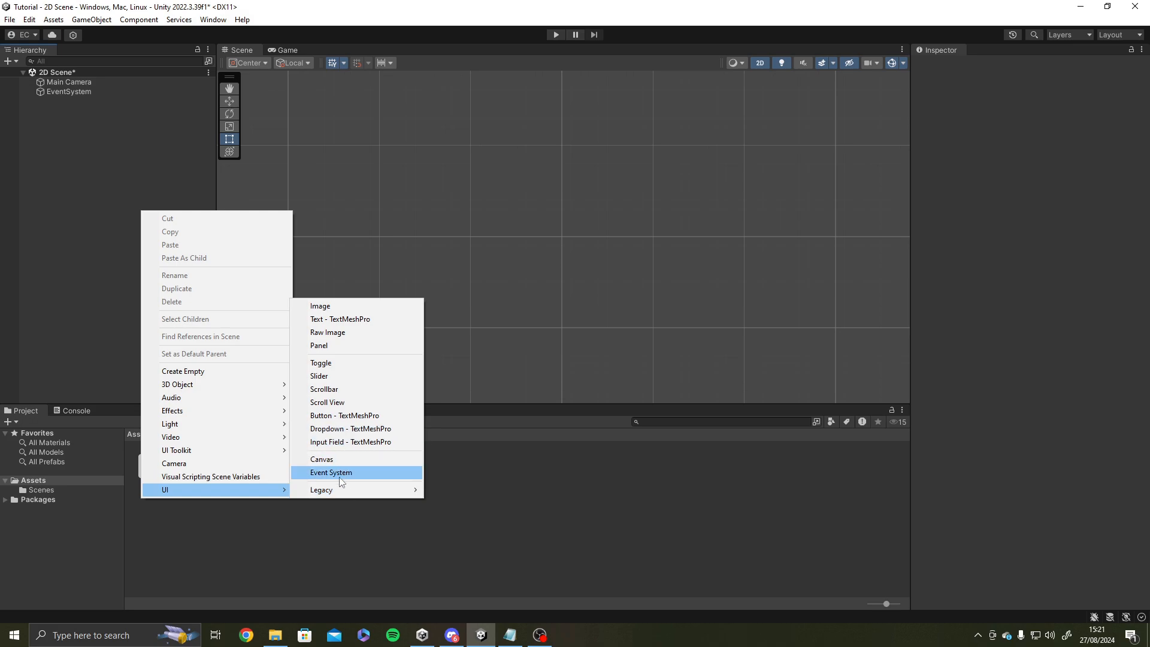
mouse_move(339, 492)
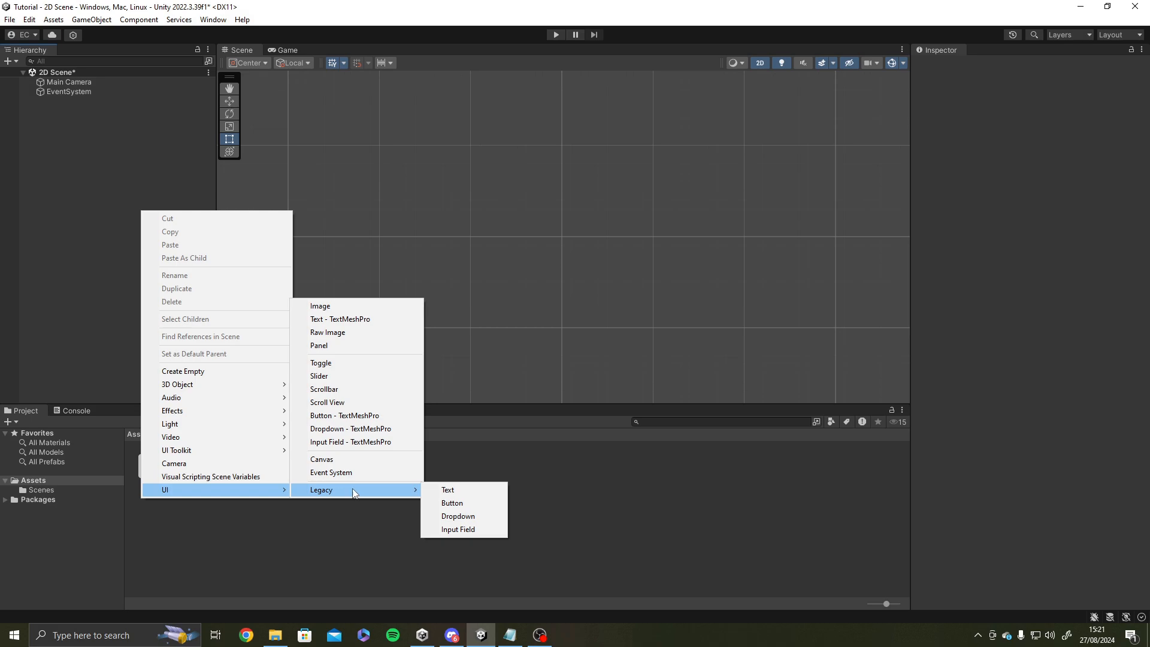
click(447, 518)
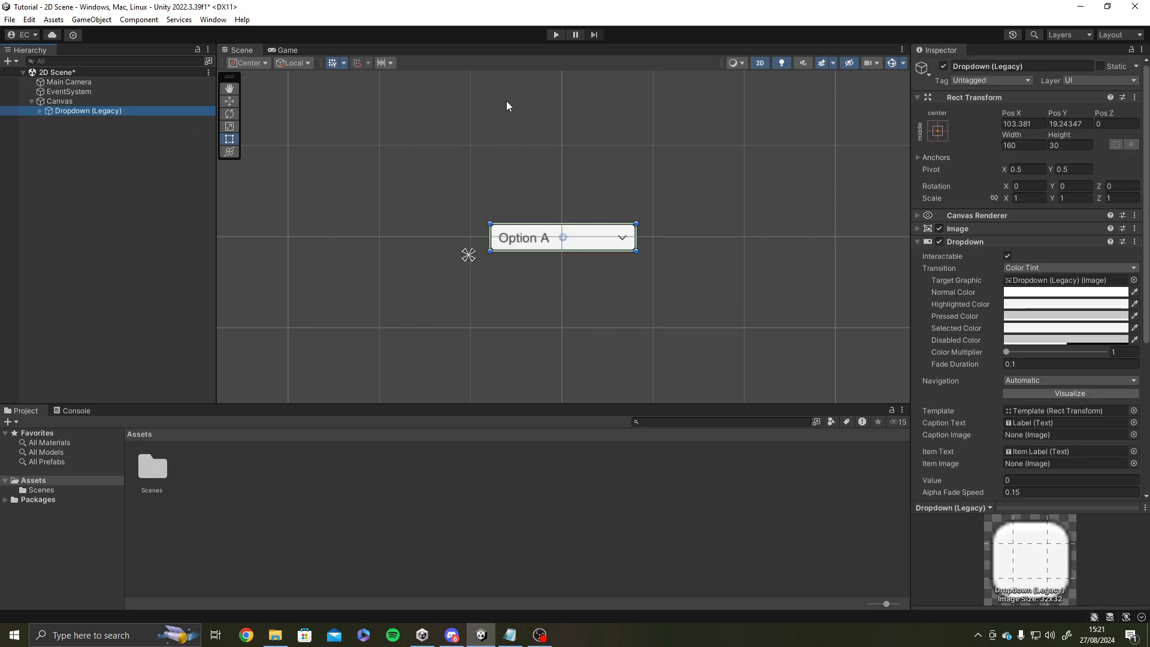
Run the scene, test the dropdown by choosing Option B, Option C and Option A, and stop the run.
click(555, 35)
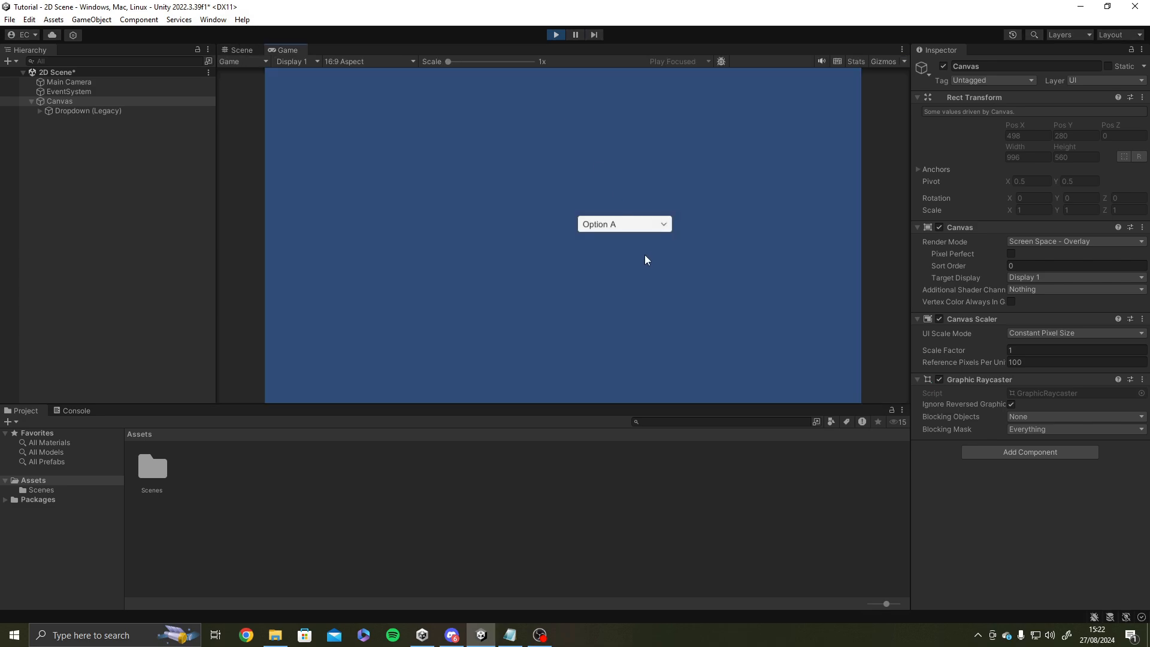
click(631, 227)
click(626, 253)
click(629, 225)
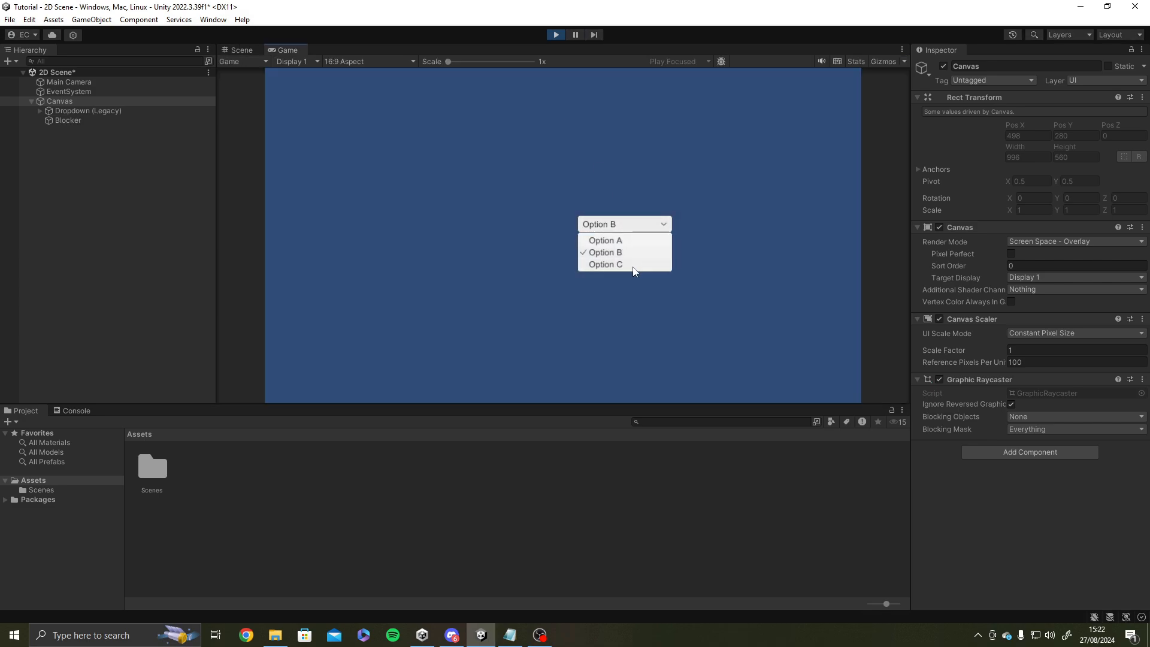
click(635, 265)
click(640, 228)
click(647, 242)
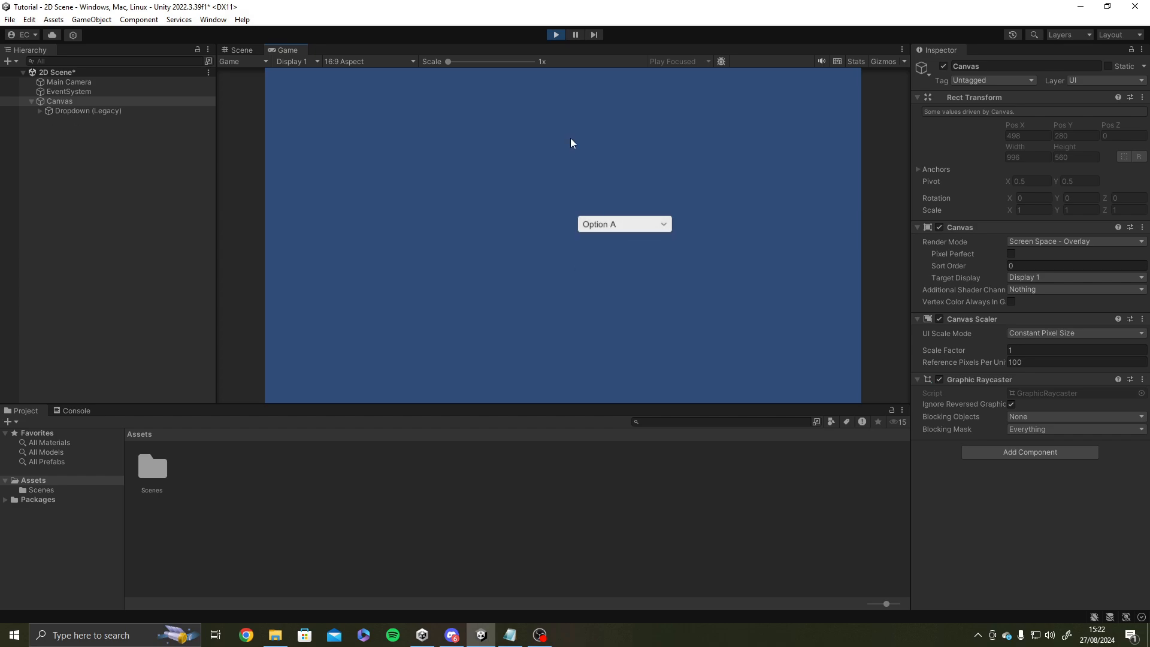
click(556, 35)
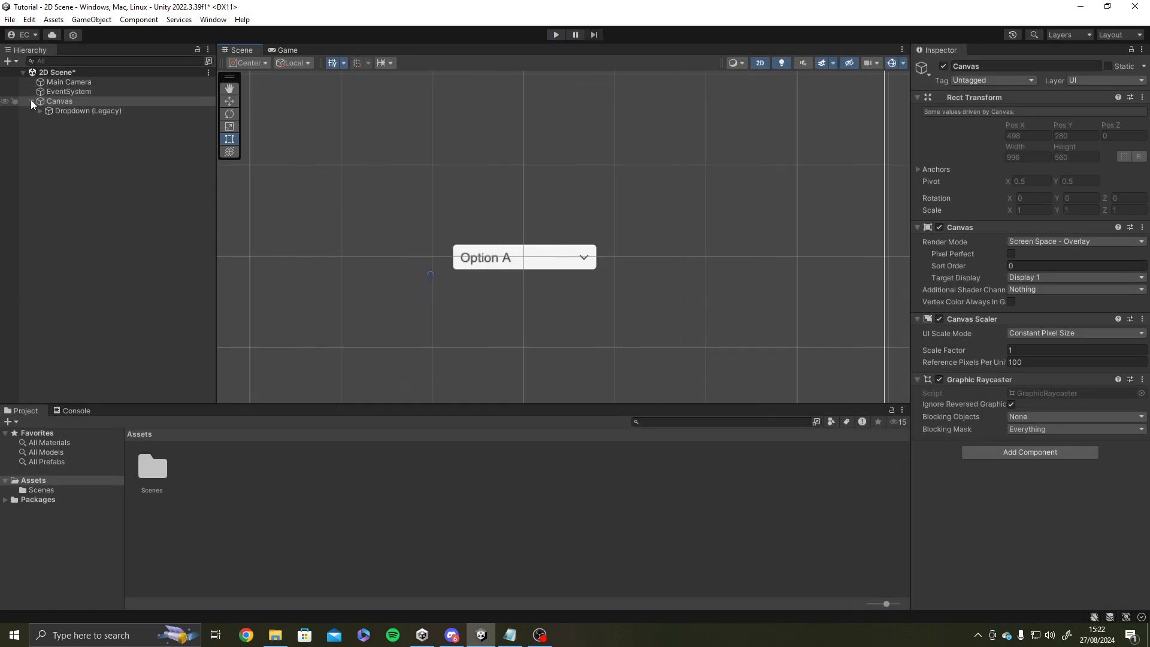
Move the Canvas above the EventSystem in the scene hierarchy.
click(52, 101)
drag(64, 102, 66, 87)
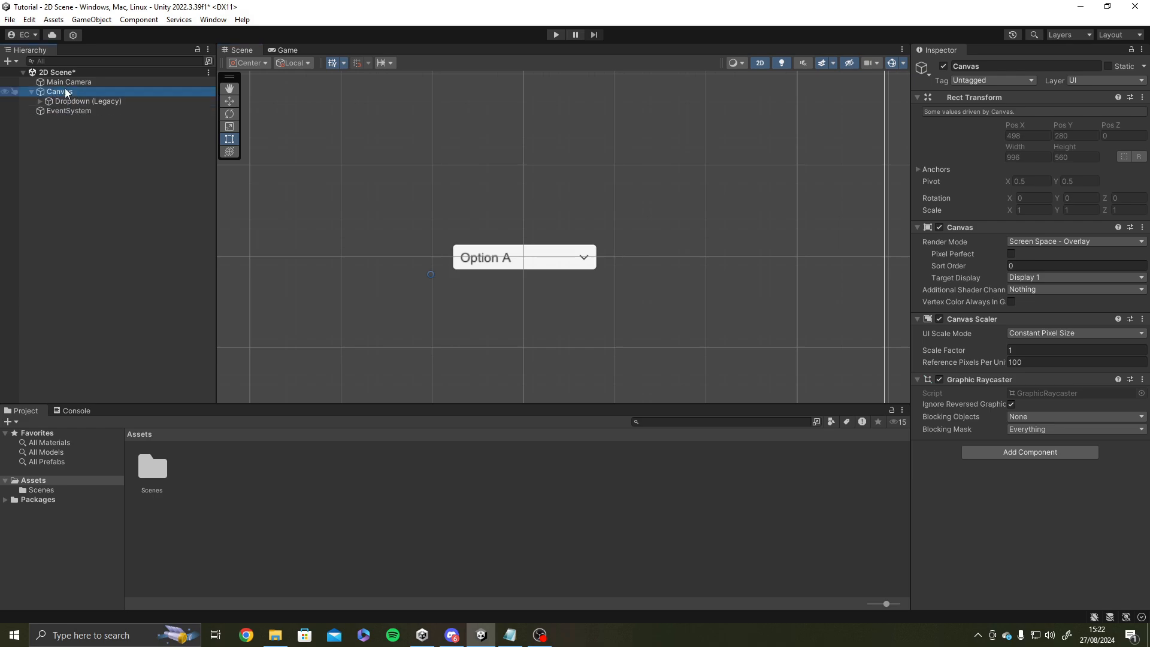
click(92, 133)
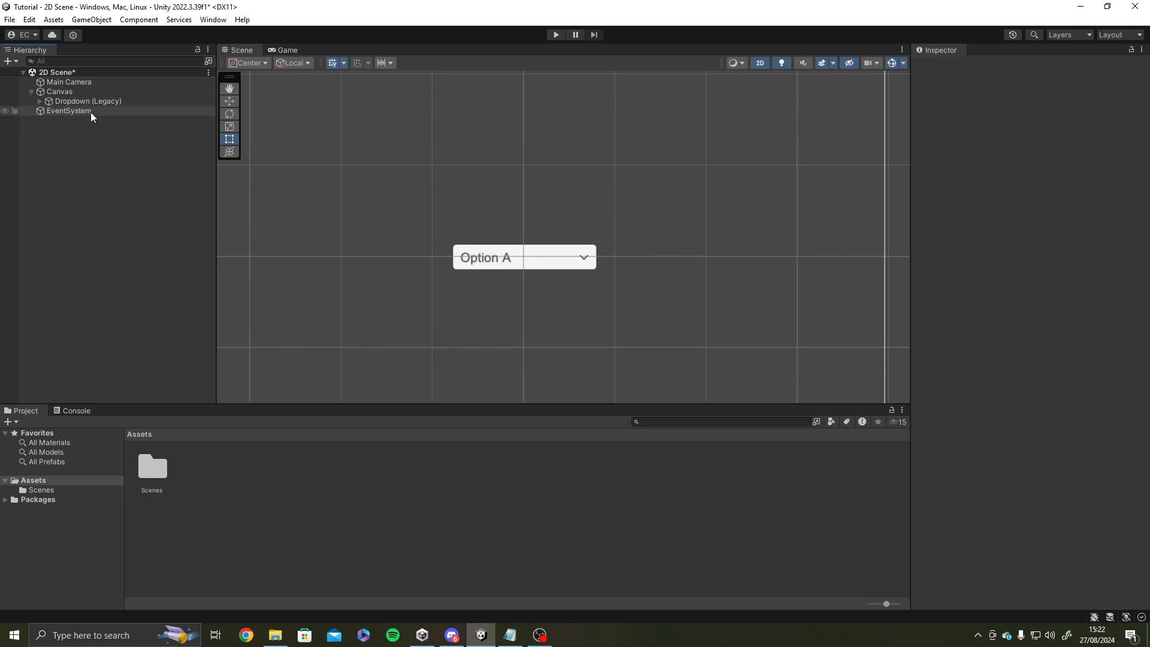
Expand the legacy Dropdown's children and examine its Label text object up close.
click(47, 101)
click(40, 102)
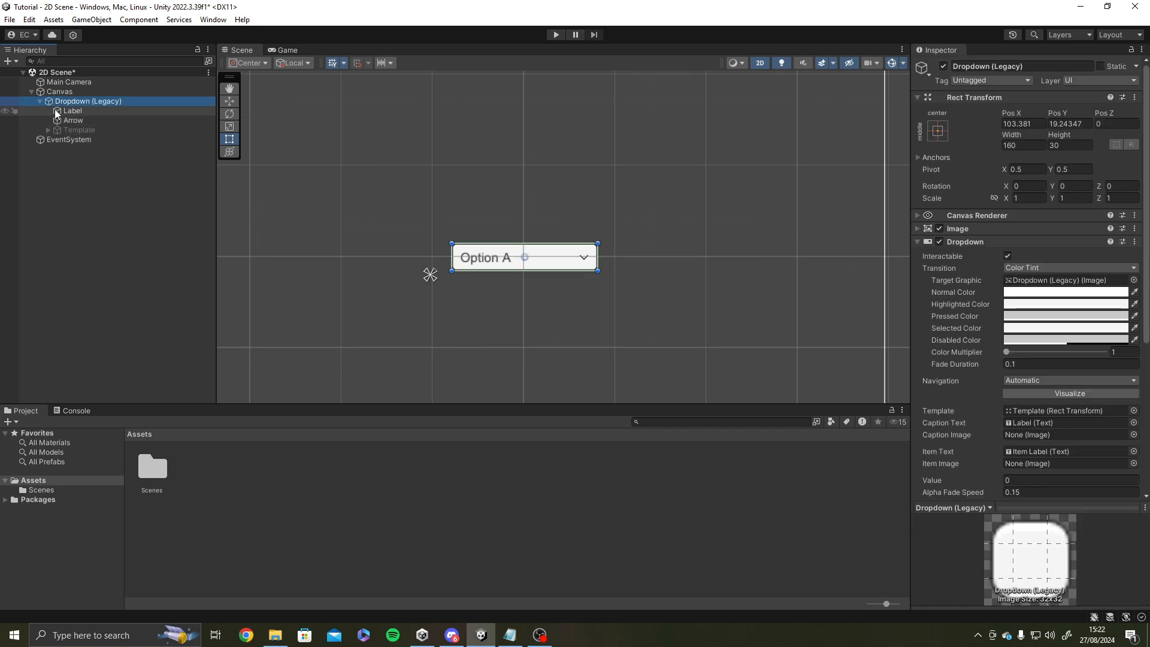
click(57, 111)
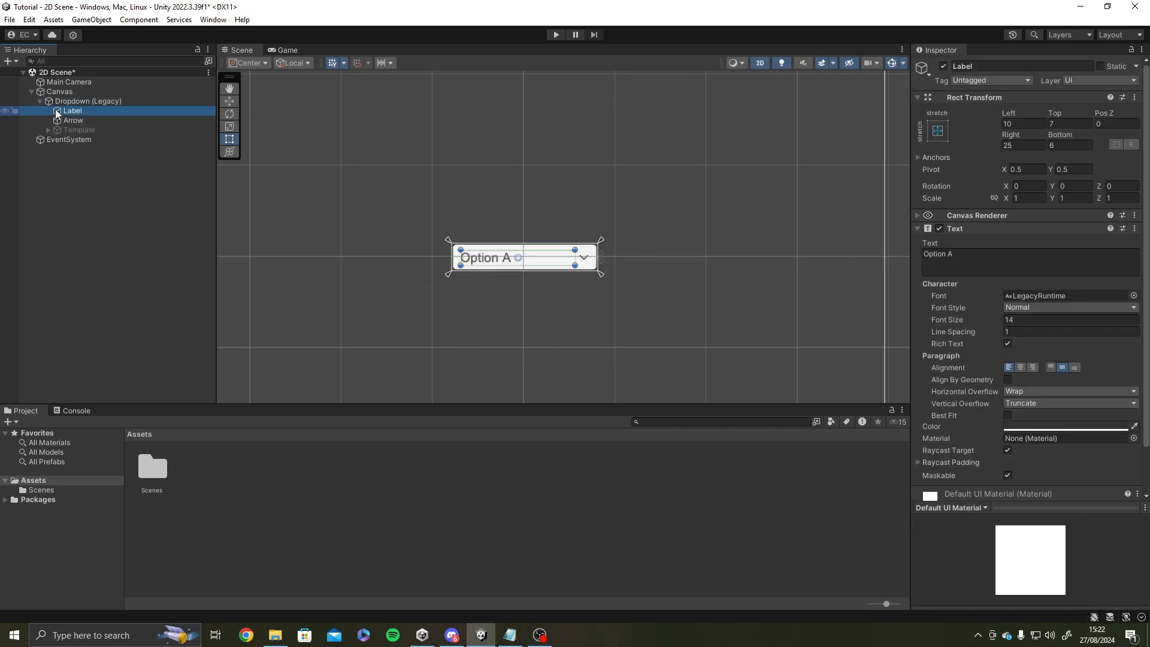
scroll(506, 250, up, 4)
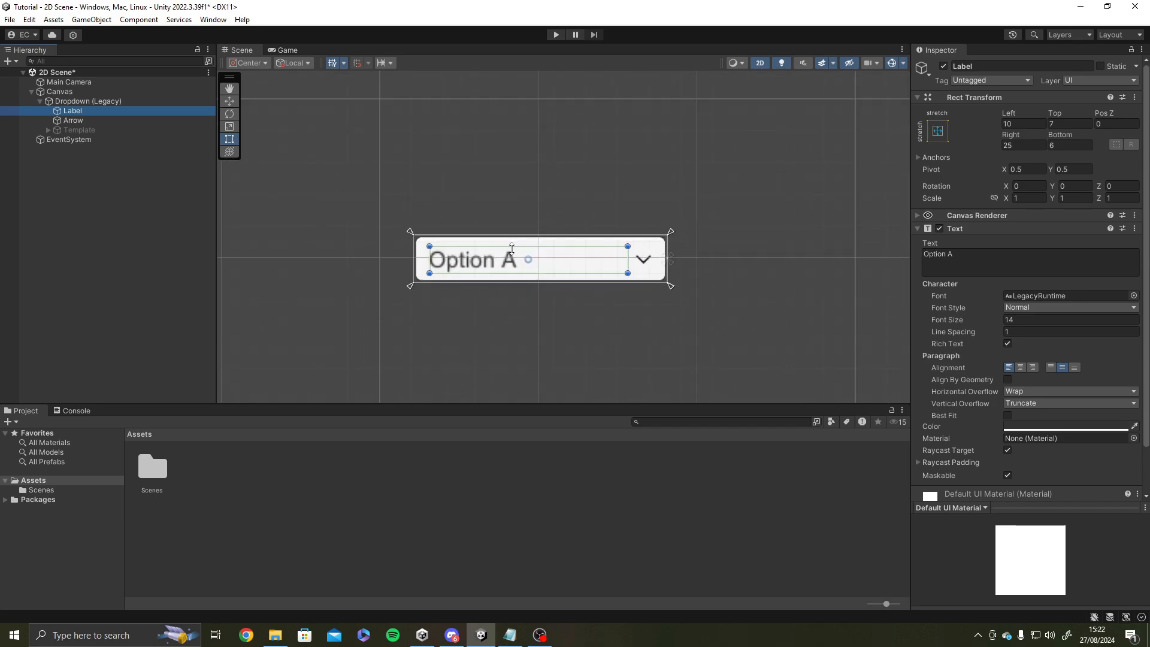
scroll(512, 258, up, 6)
middle_drag(503, 290, 403, 271)
scroll(412, 274, down, 3)
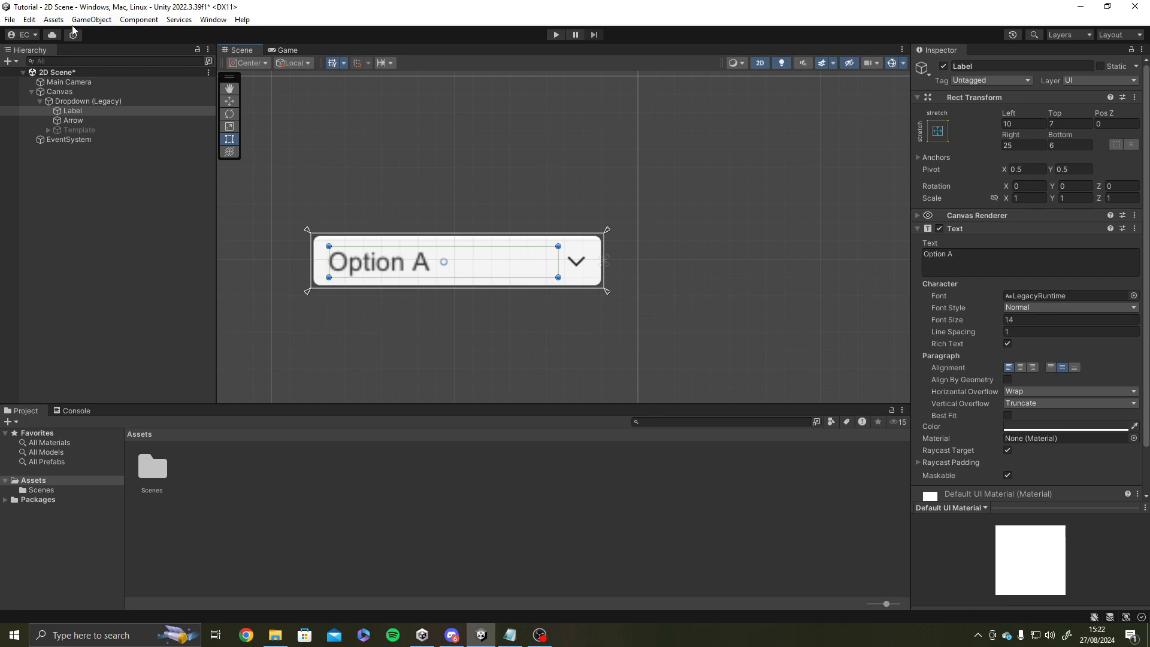
Examine the dropdown's Arrow object and its image up close.
click(133, 120)
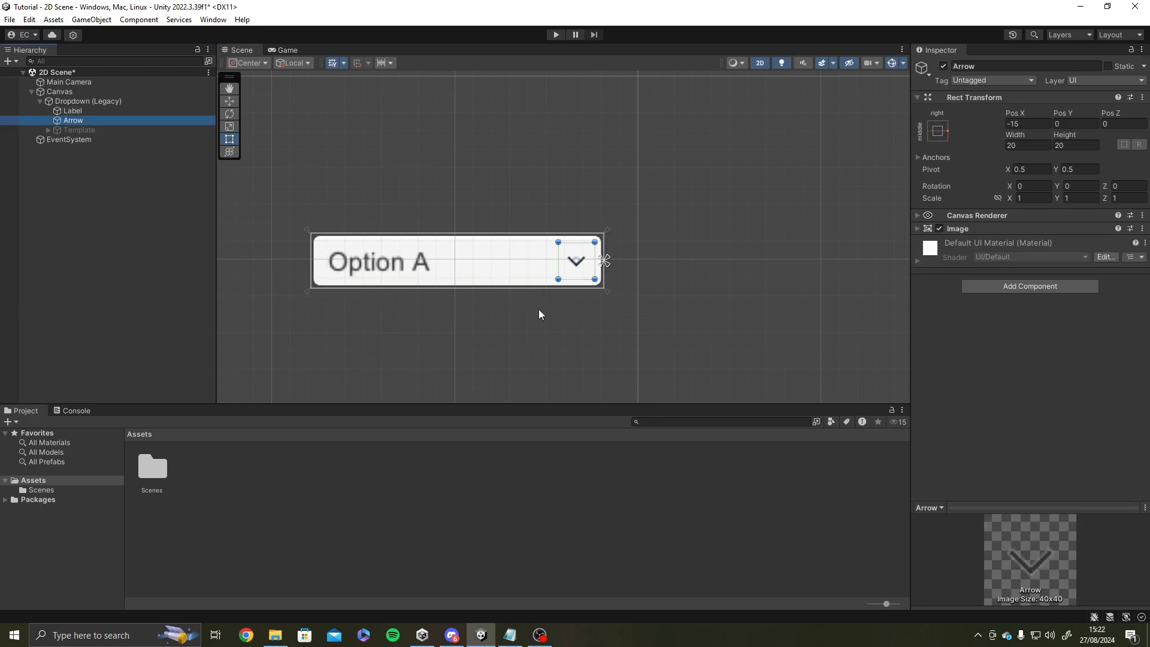
middle_drag(607, 330, 634, 339)
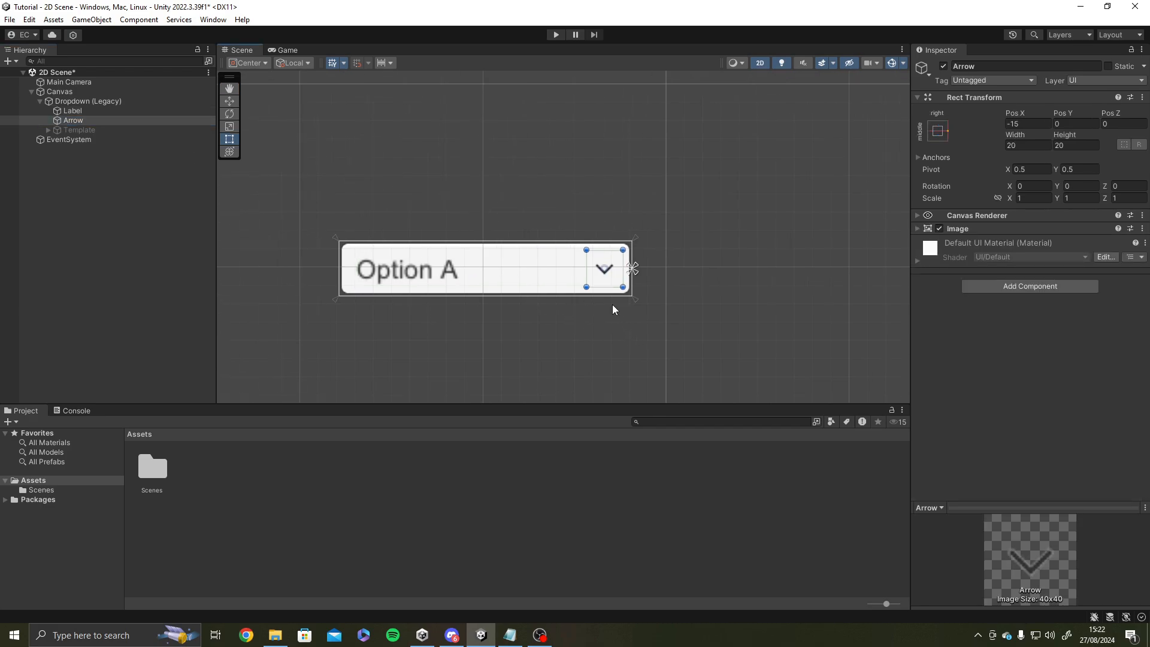
scroll(600, 284, up, 1)
scroll(600, 284, up, 5)
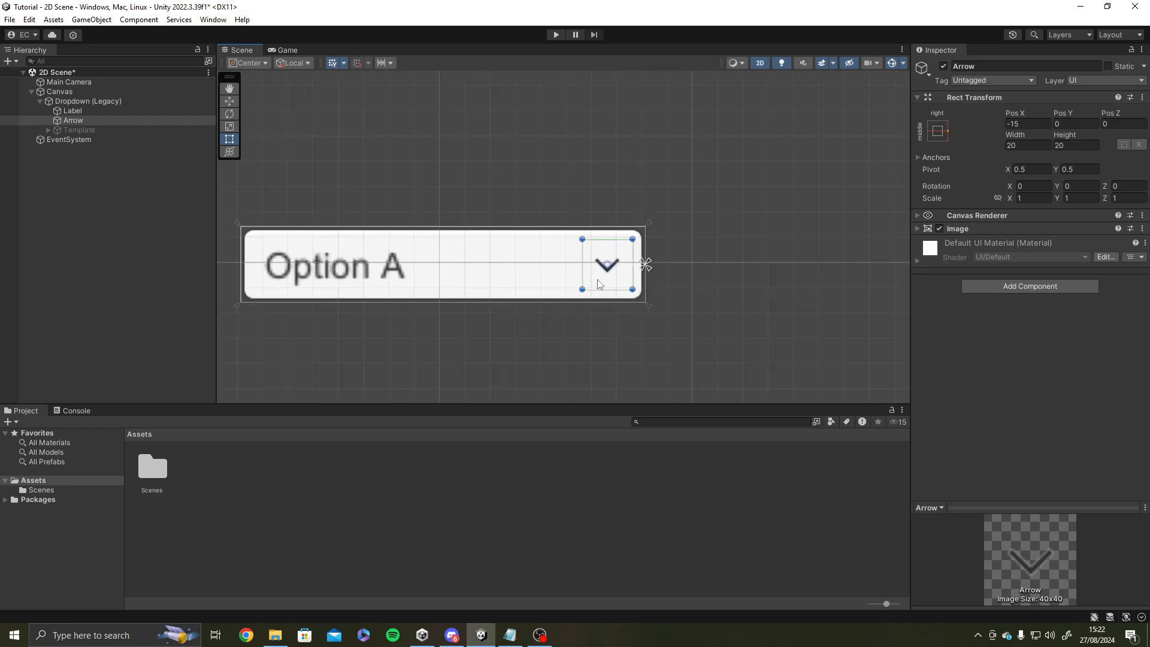
scroll(619, 262, down, 4)
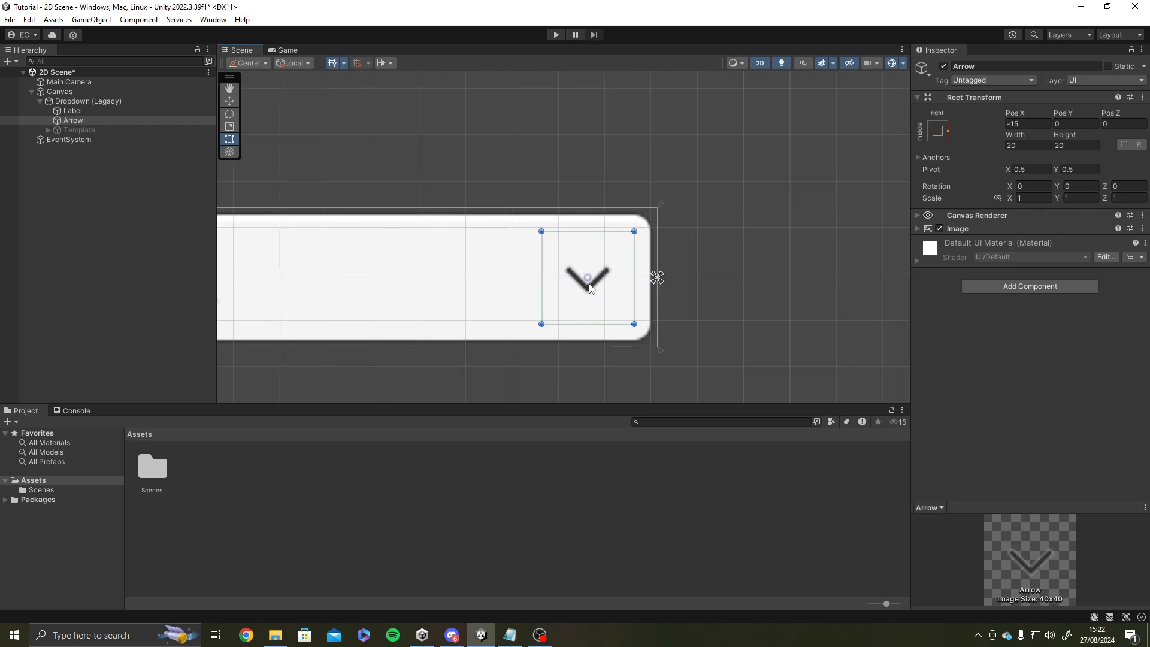
scroll(668, 326, down, 2)
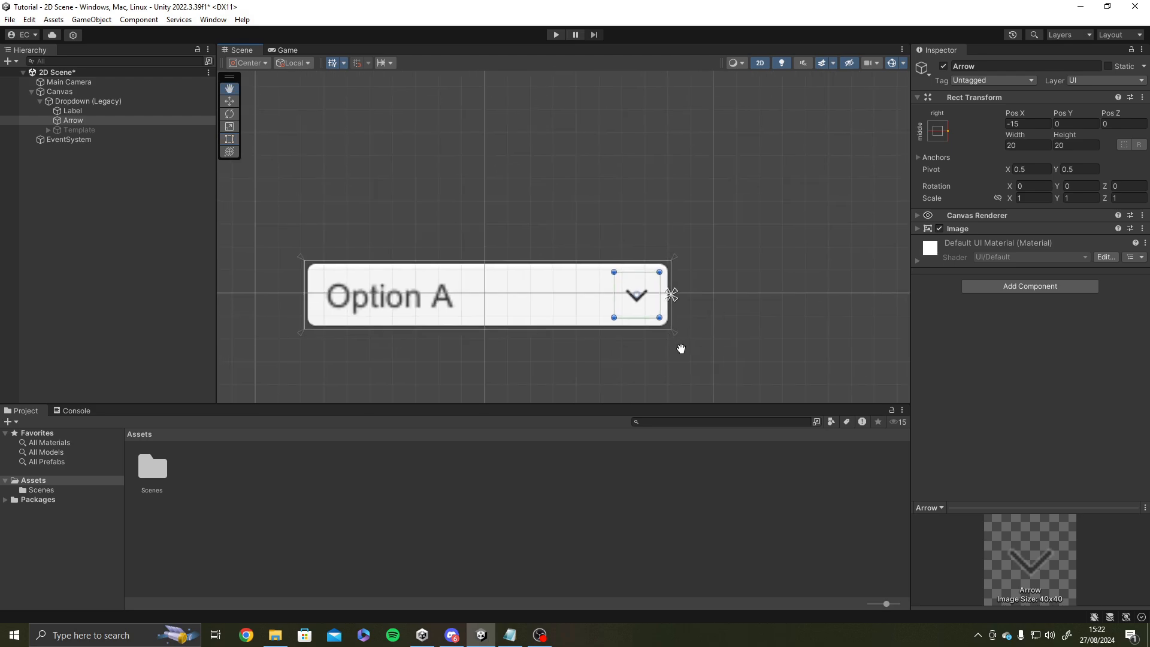
scroll(650, 334, down, 2)
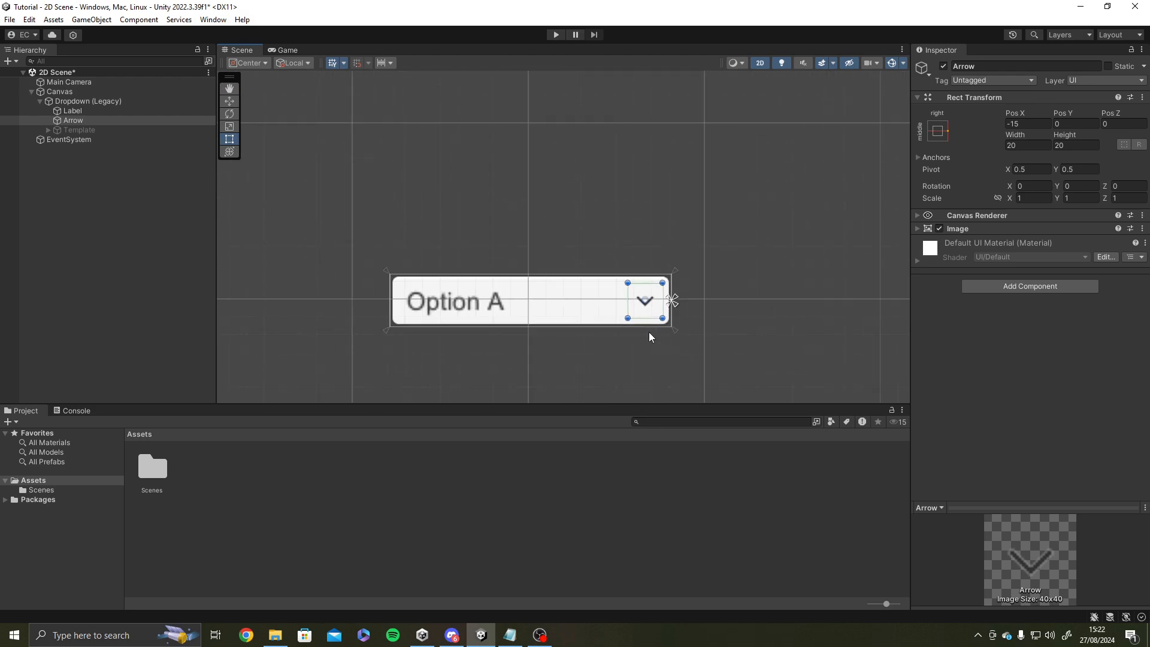
middle_drag(649, 332, 562, 269)
scroll(630, 197, up, 4)
Examine the dropdown's Template object and the area it covers below the dropdown box.
click(67, 131)
middle_drag(377, 207, 393, 225)
scroll(416, 261, down, 3)
middle_drag(679, 290, 686, 264)
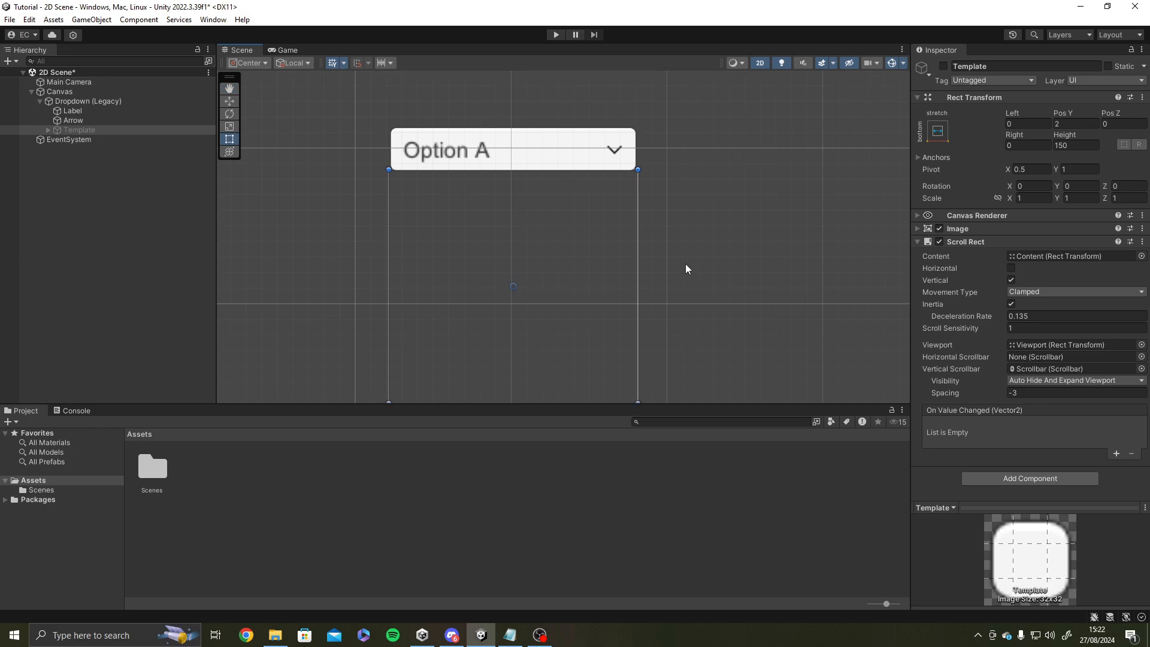
scroll(449, 272, down, 3)
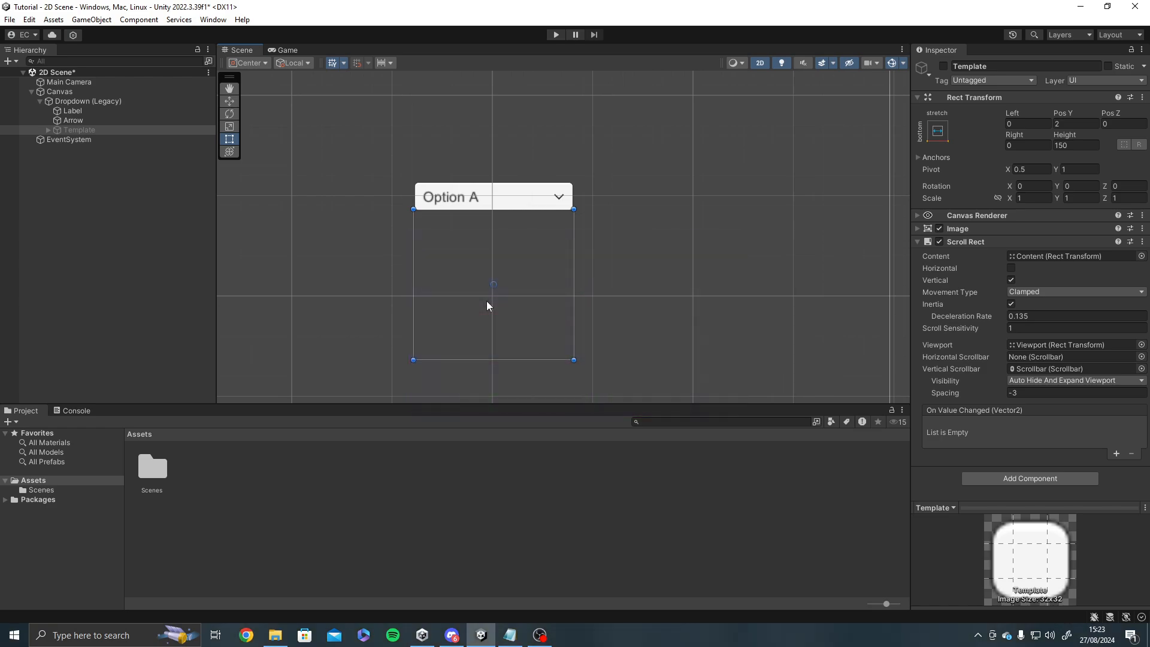
Expand the Template hierarchy down to the Item's children and examine the Scrollbar and Item objects.
click(52, 131)
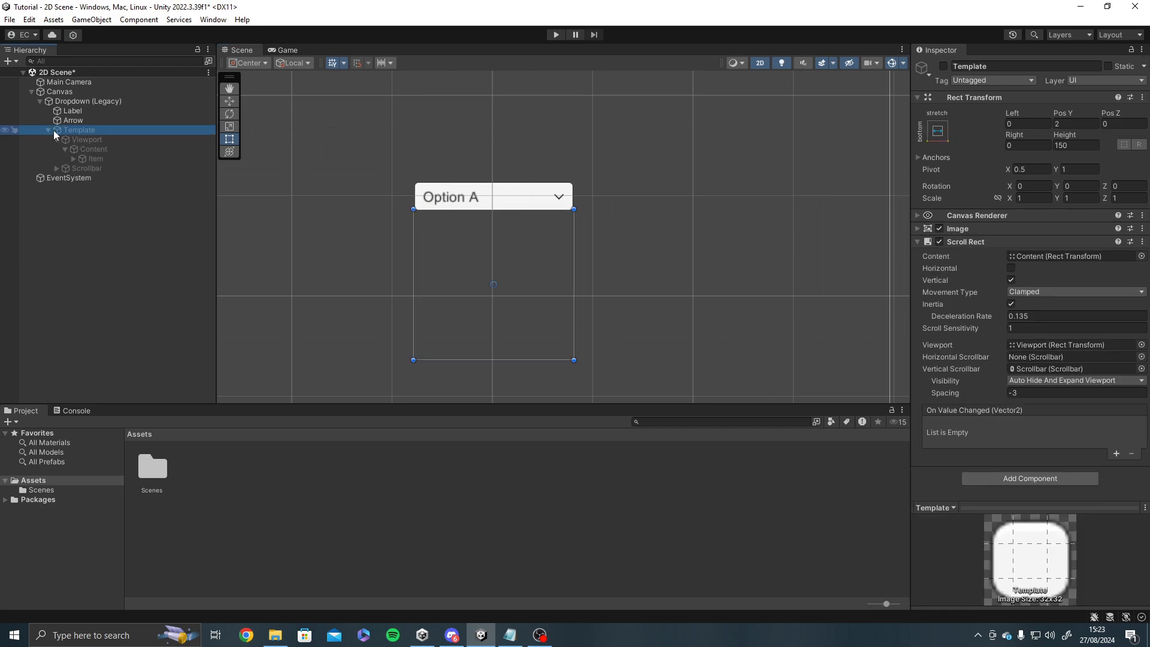
click(95, 142)
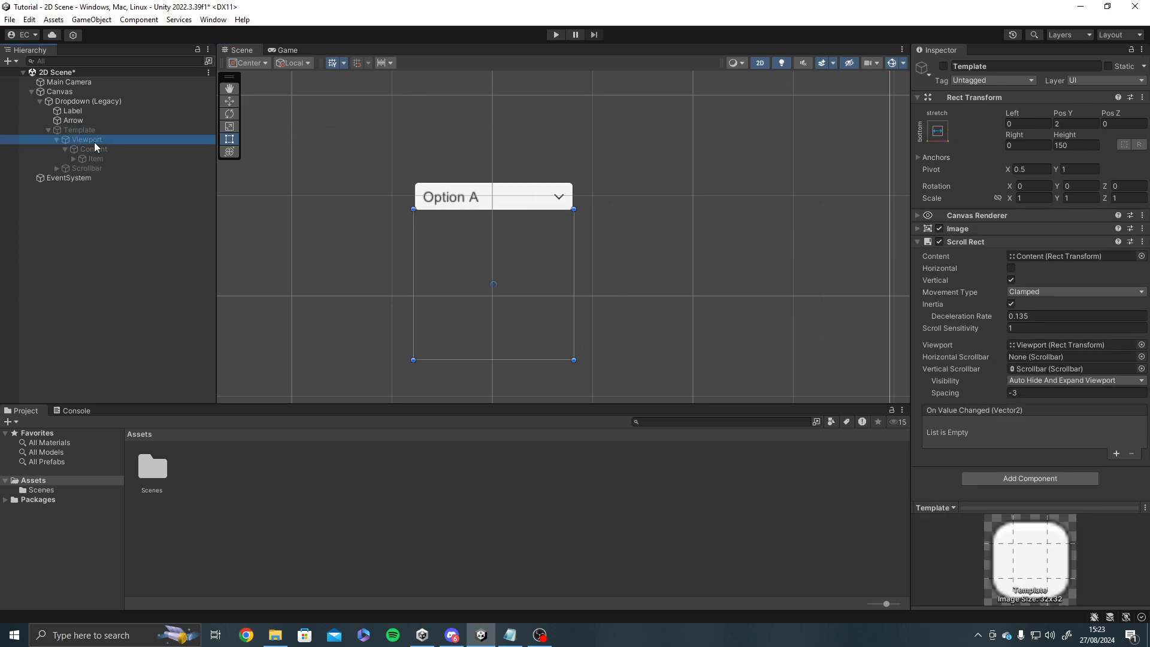
click(92, 170)
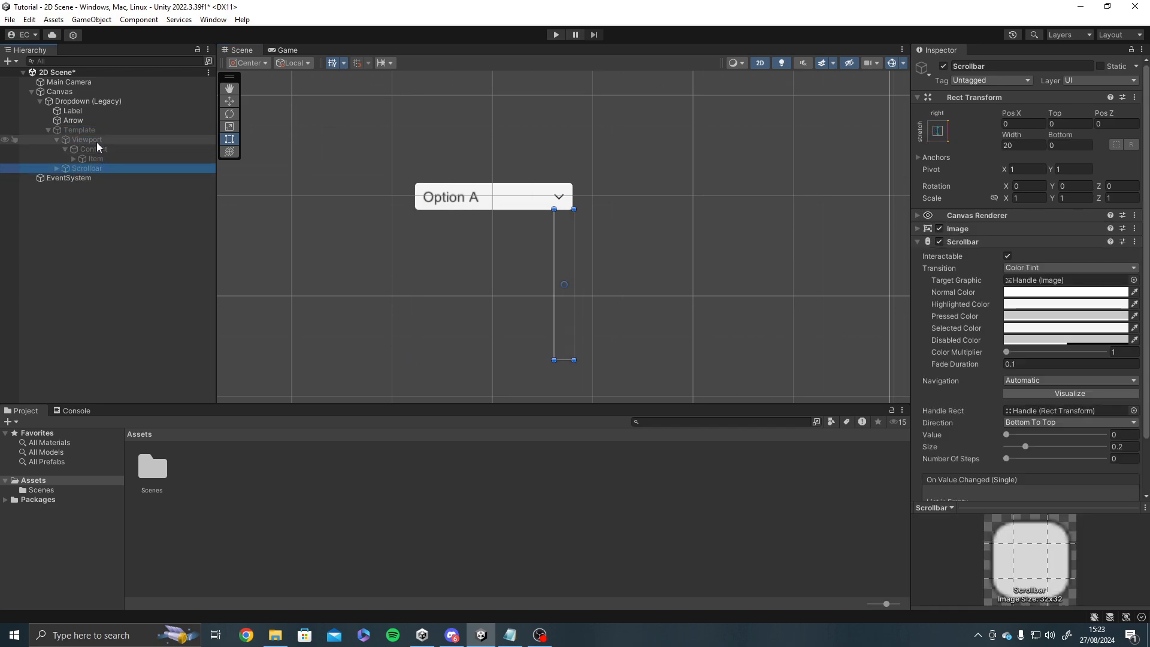
click(73, 158)
click(77, 159)
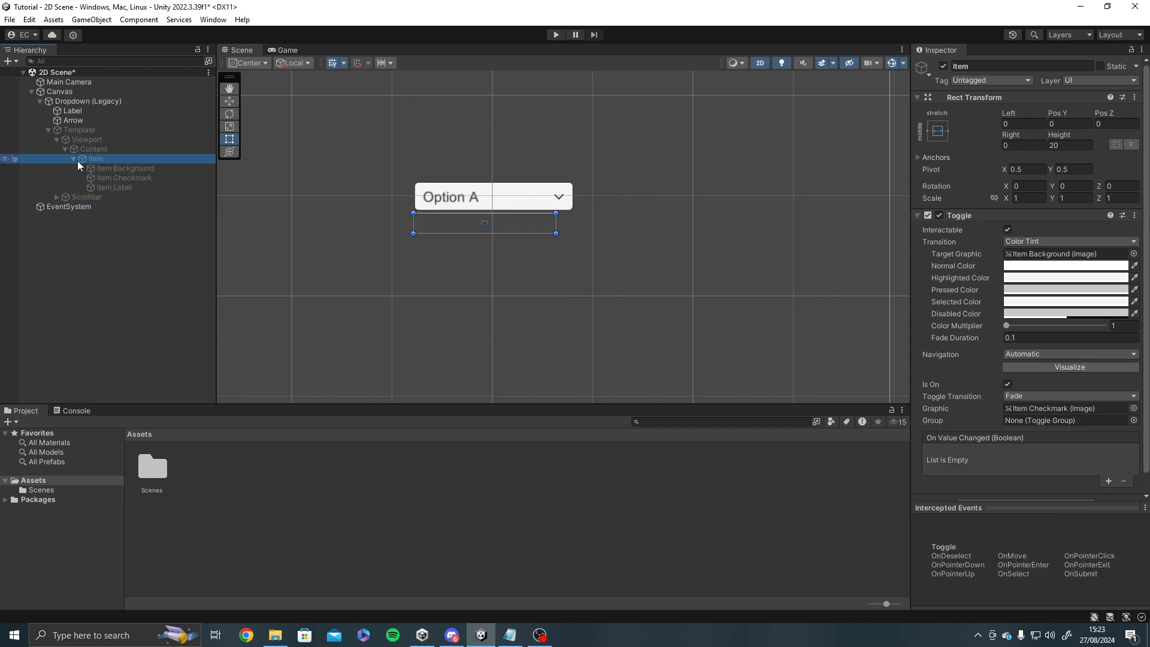
click(99, 158)
middle_drag(749, 147, 751, 133)
middle_drag(669, 174, 668, 203)
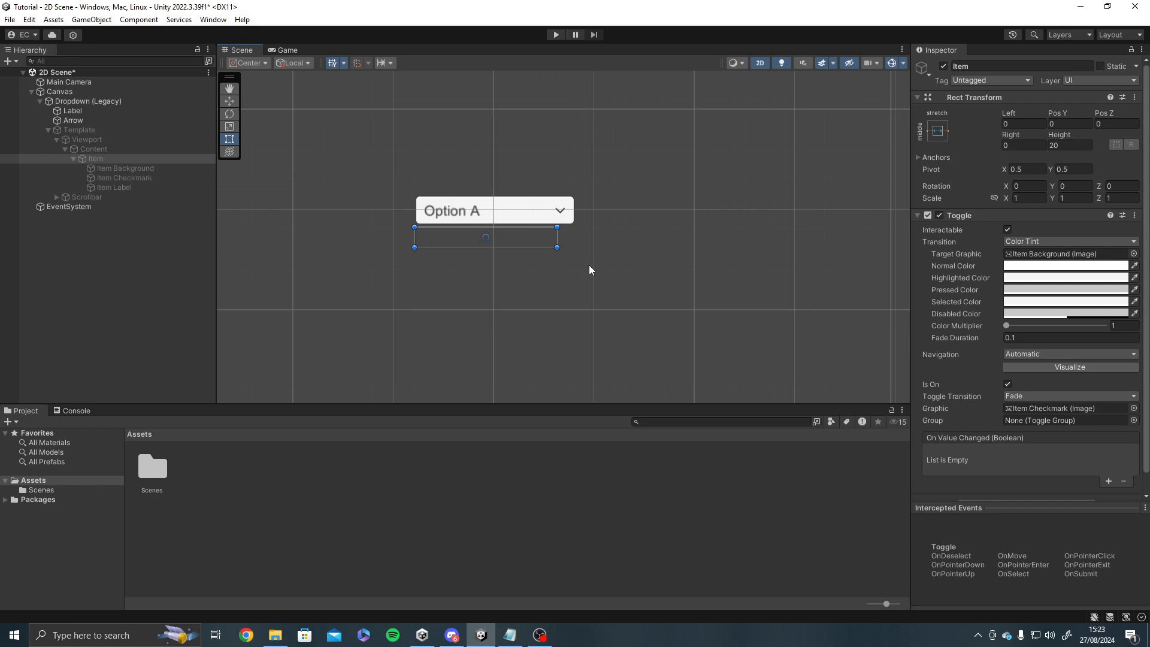
scroll(571, 267, up, 2)
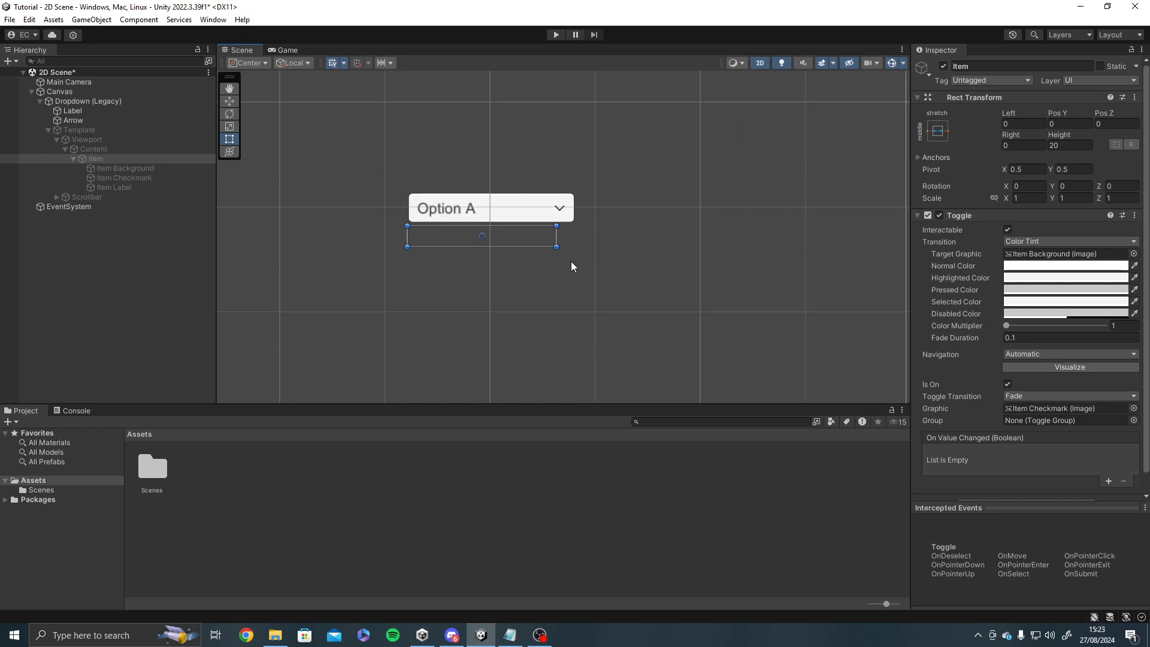
middle_drag(570, 262, 556, 283)
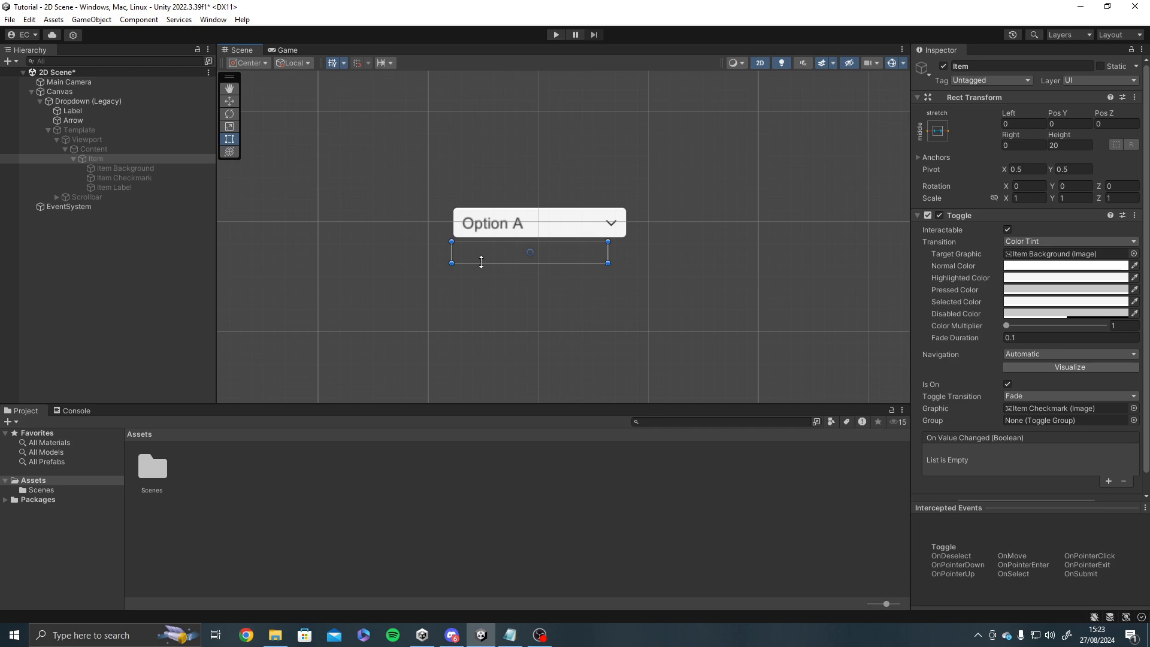
Activate the dropdown's Template object and inspect its option list in the scene.
click(99, 129)
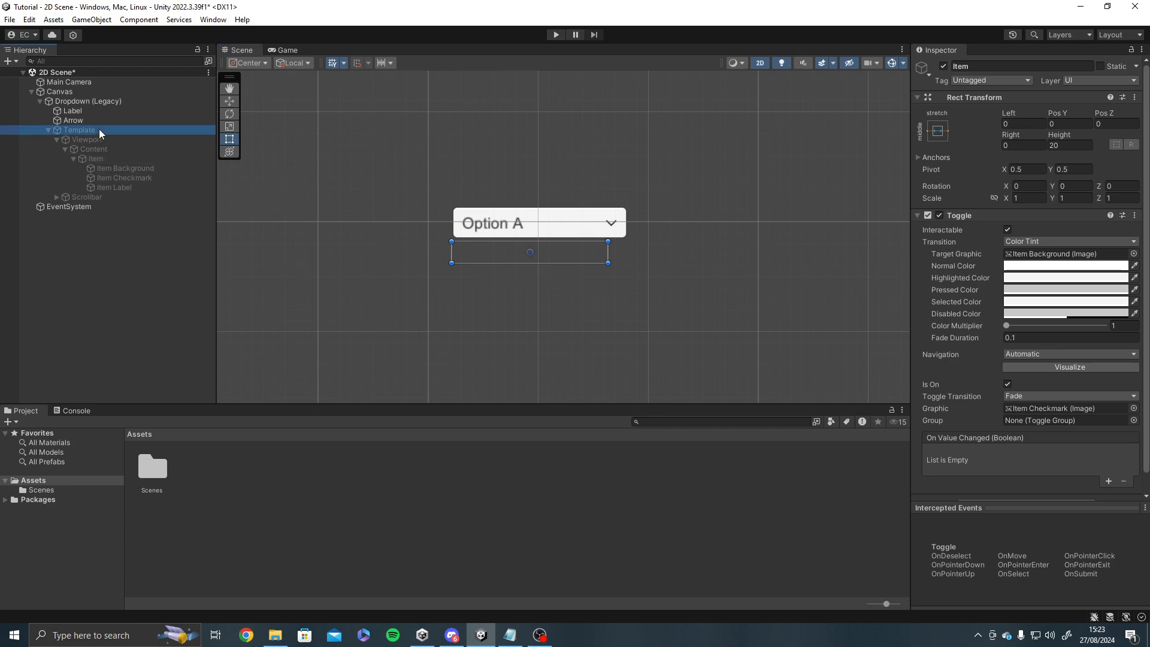
click(939, 66)
scroll(527, 231, up, 2)
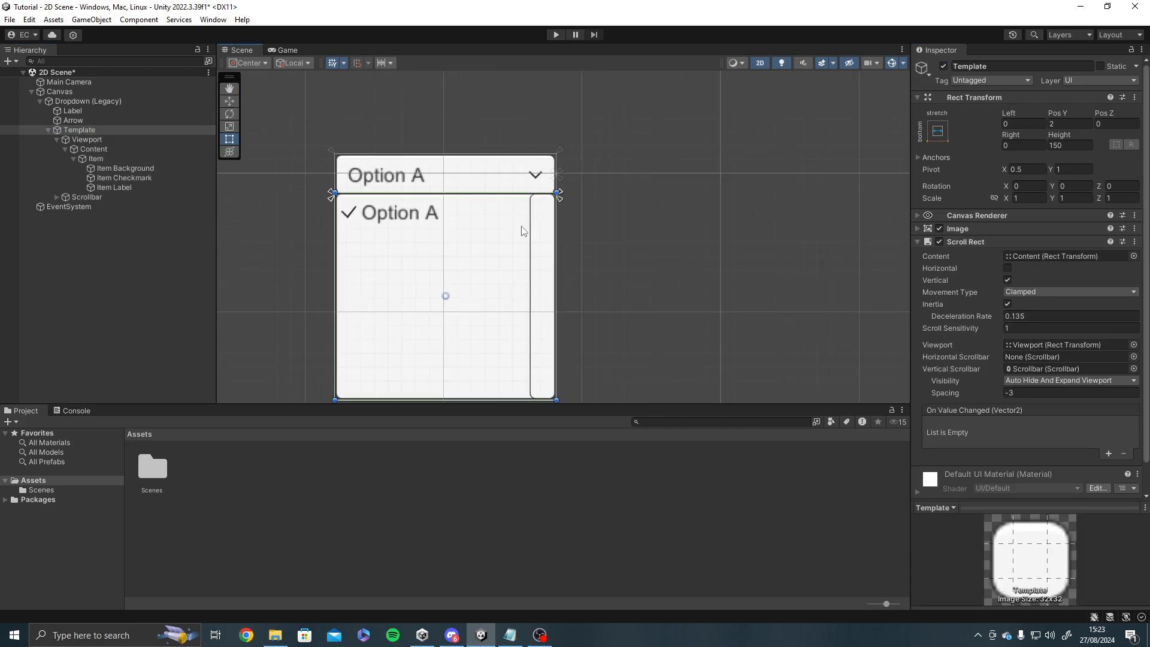
scroll(509, 371, down, 2)
scroll(473, 240, up, 2)
scroll(474, 240, up, 1)
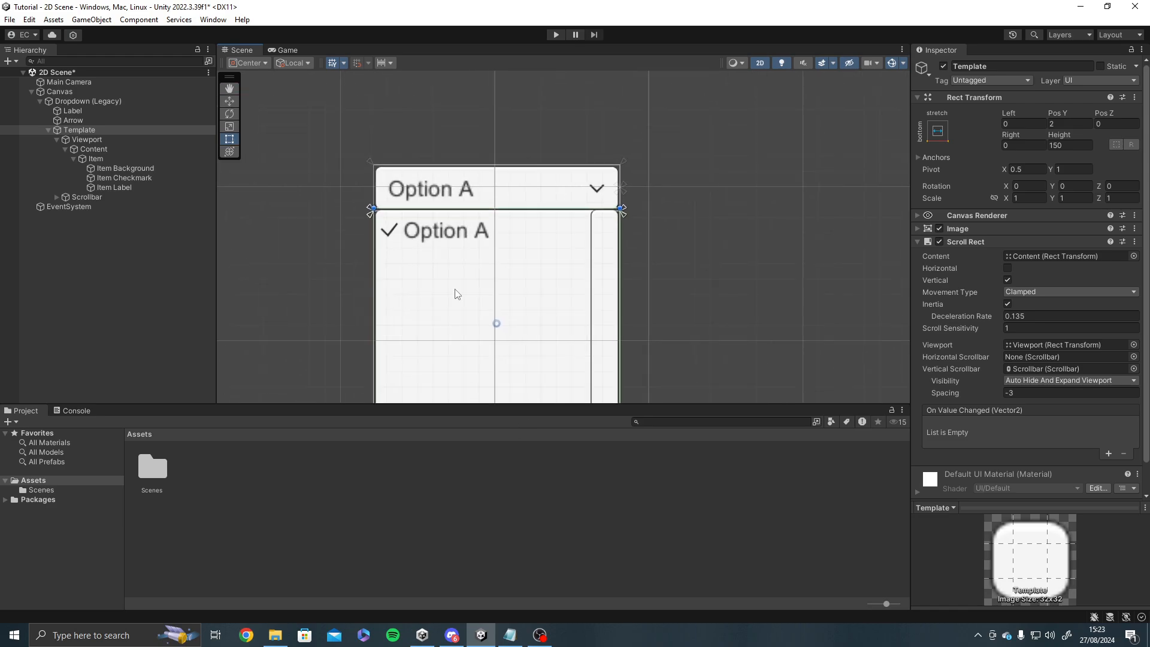
Examine the template's Item object and its Item Background child up close.
click(88, 179)
click(96, 158)
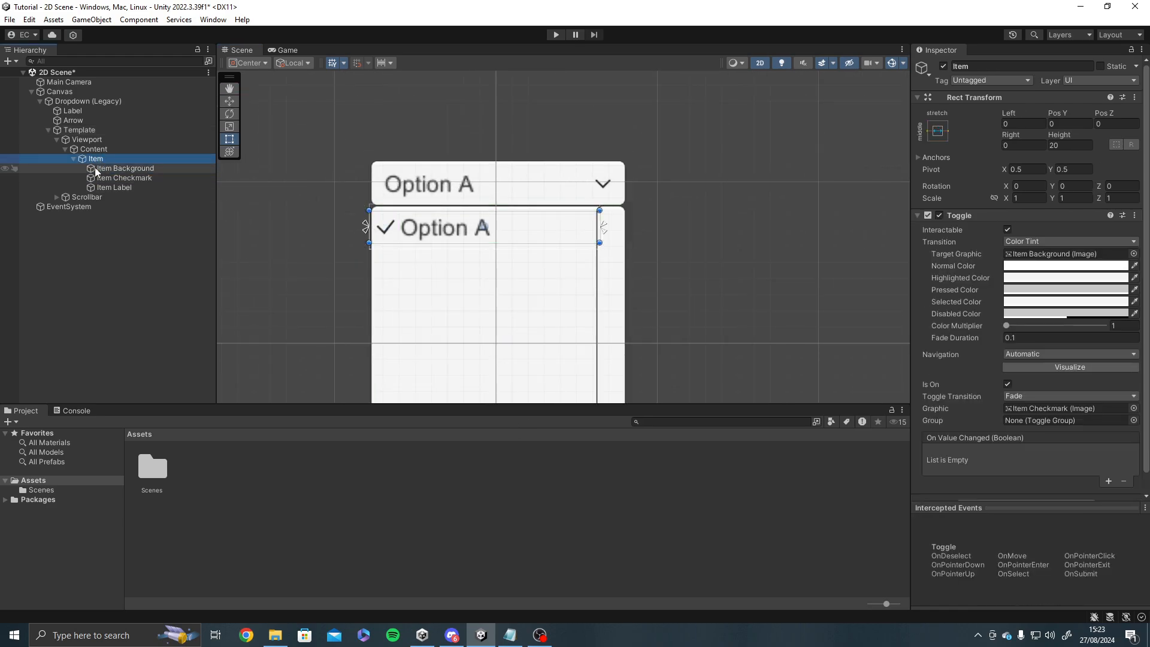
scroll(310, 166, up, 6)
click(134, 168)
scroll(527, 269, up, 5)
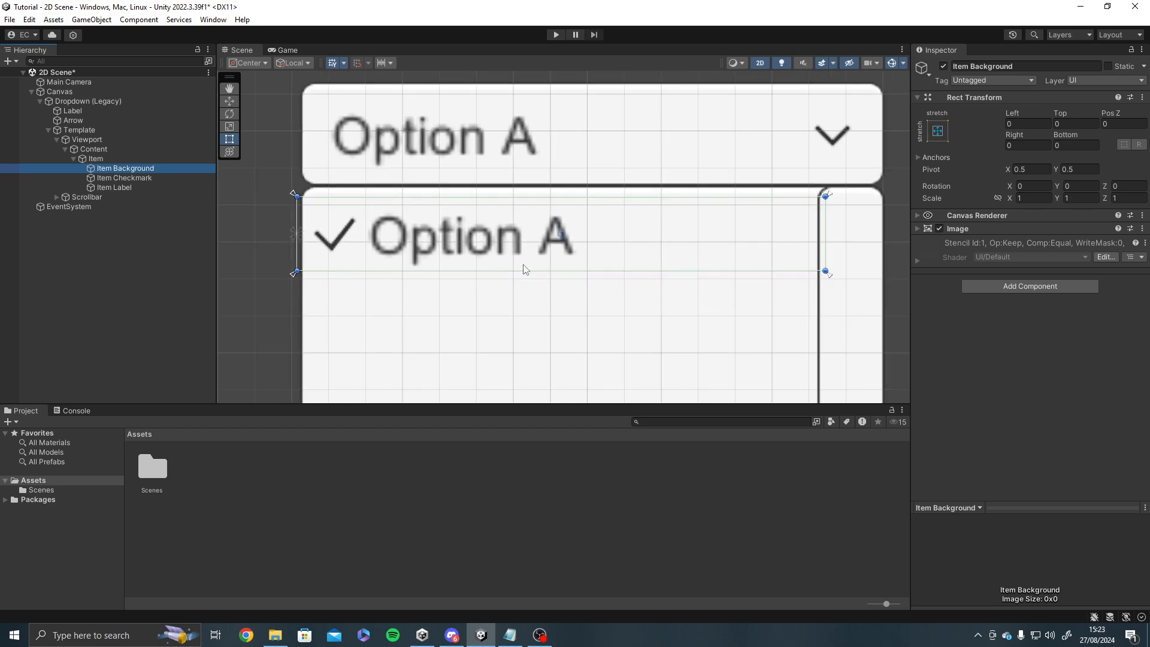
Set the Item Background's image colour to light pink, FFA8A8.
click(918, 229)
click(1052, 256)
drag(1103, 327, 1067, 314)
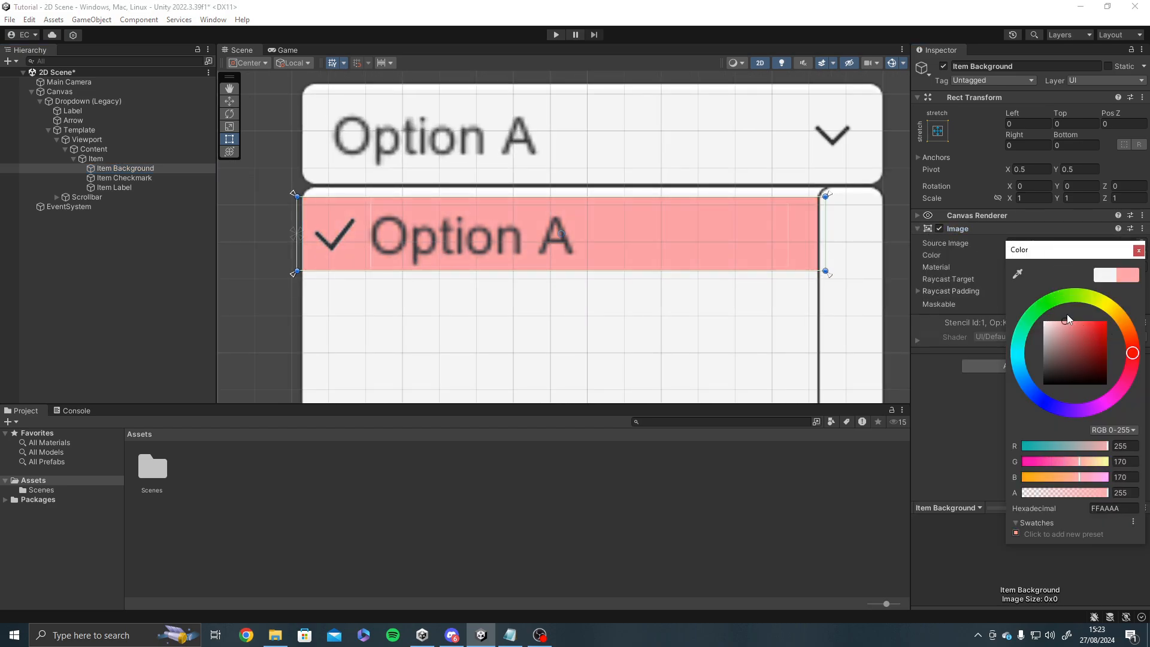
click(1139, 250)
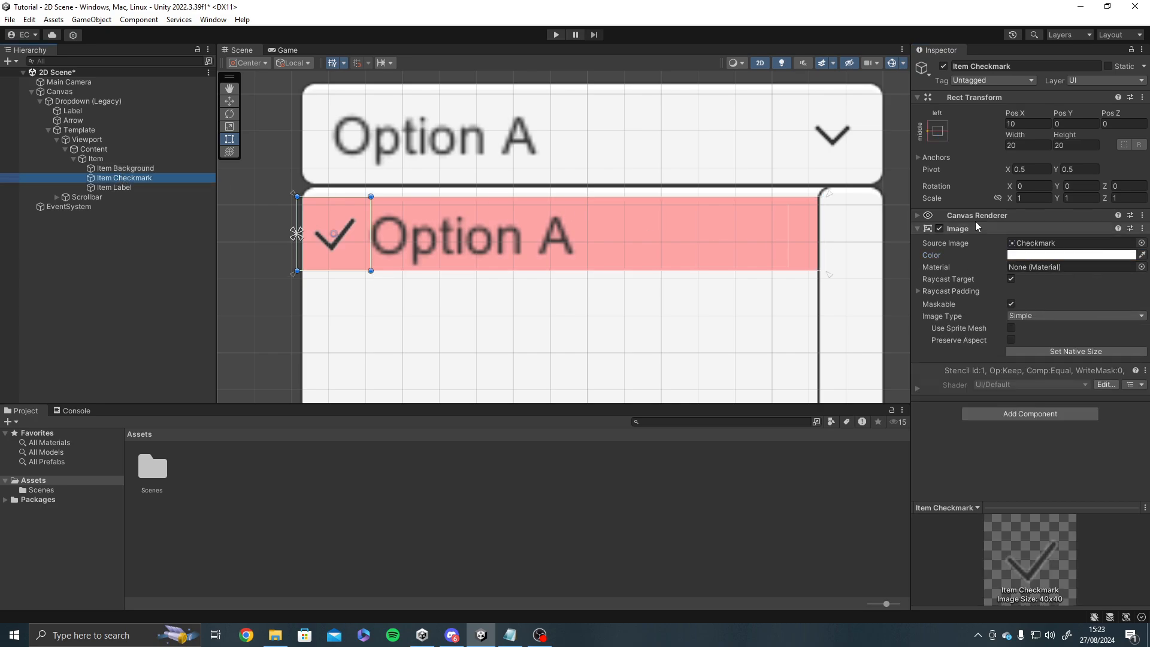
Inspect the Item Label and test the dropdown in Play mode by choosing Option C, Option B and Option A.
click(118, 187)
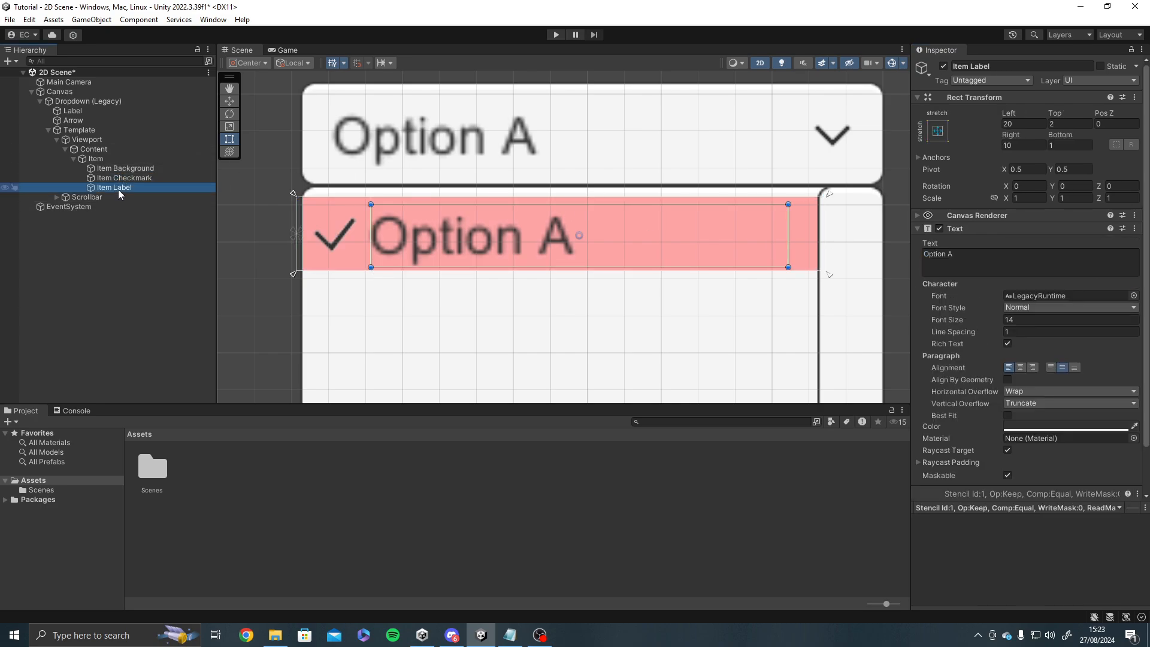
click(555, 35)
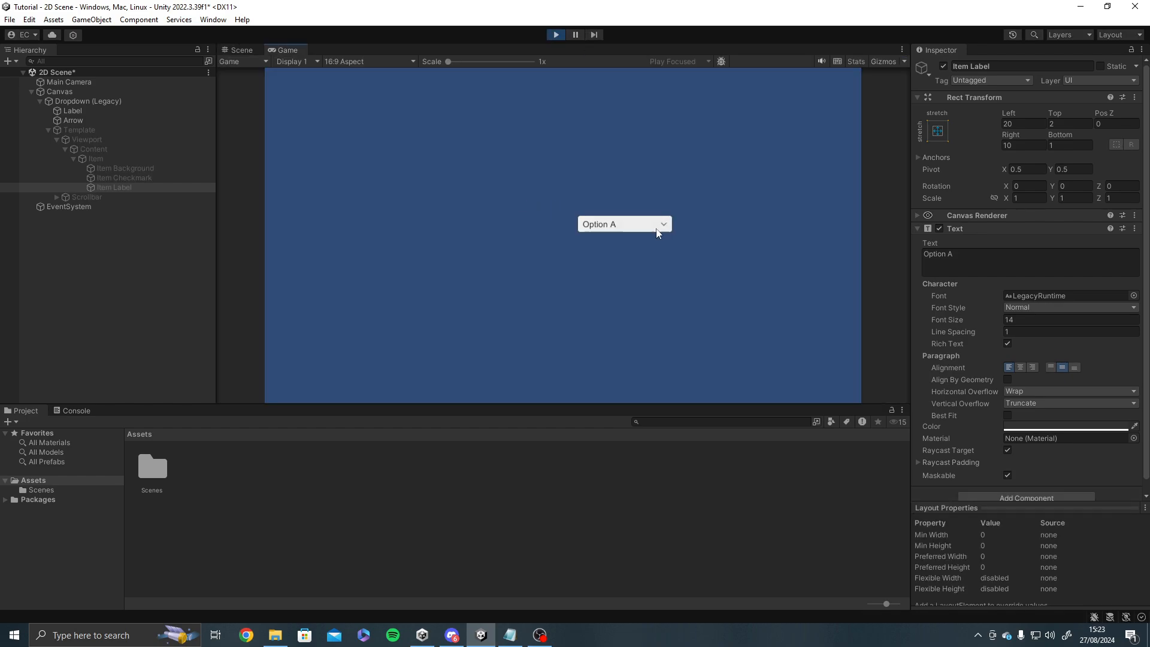
click(659, 226)
click(657, 263)
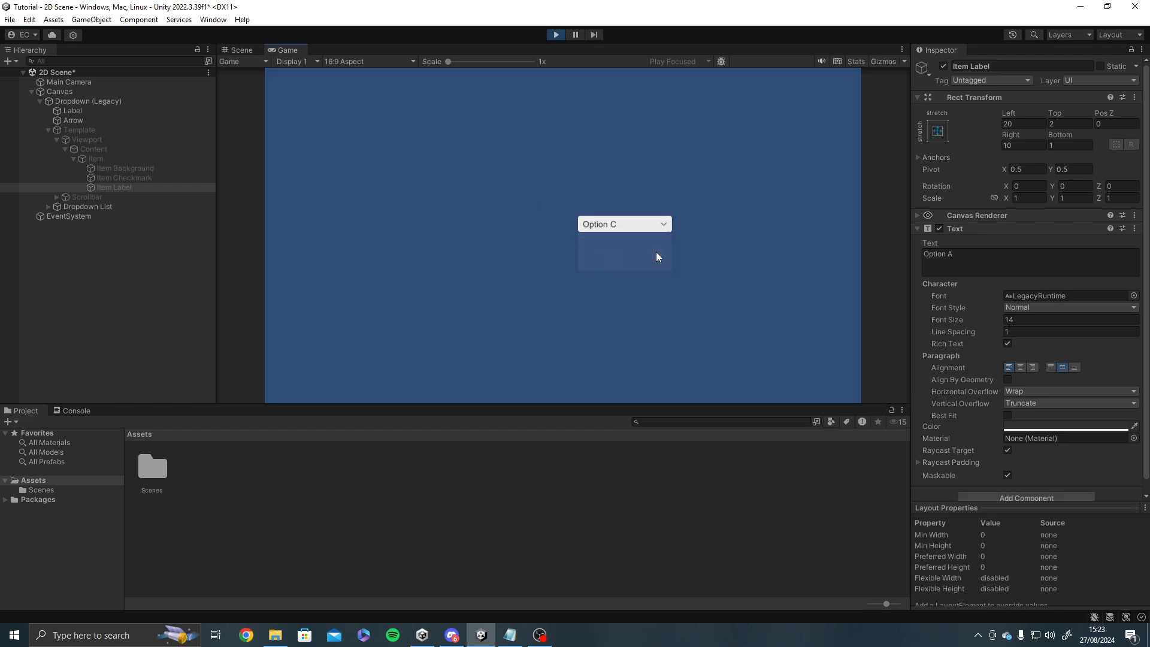
click(649, 227)
click(642, 252)
click(642, 227)
click(644, 242)
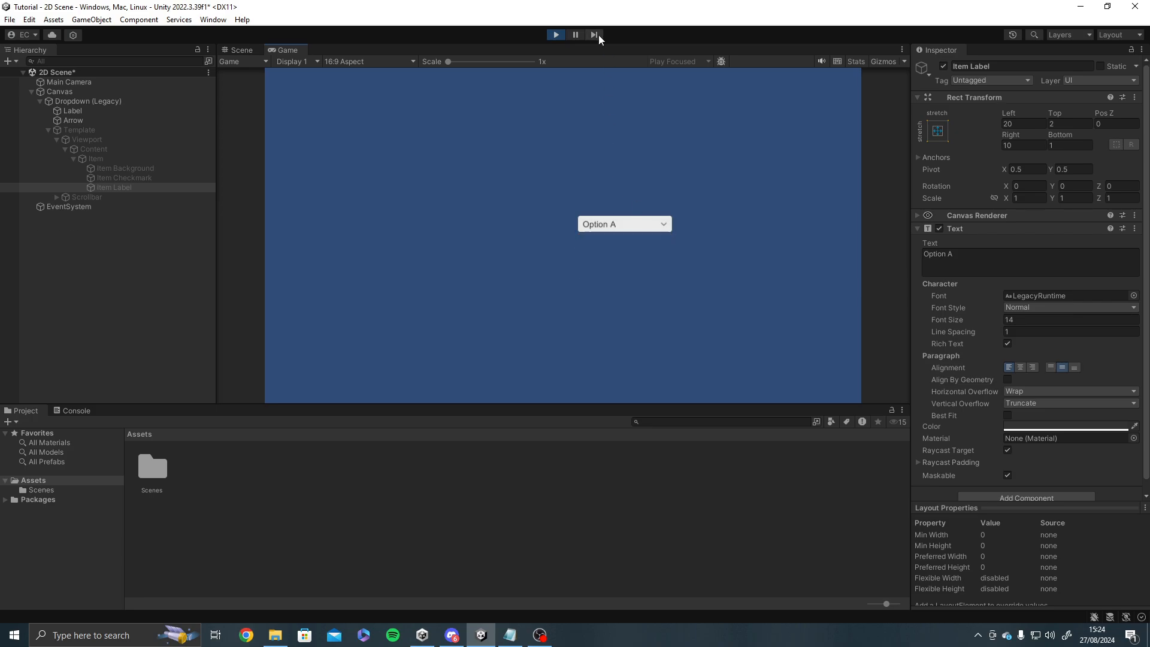
click(557, 34)
Change the Item Background's image colour to white.
click(115, 162)
click(114, 167)
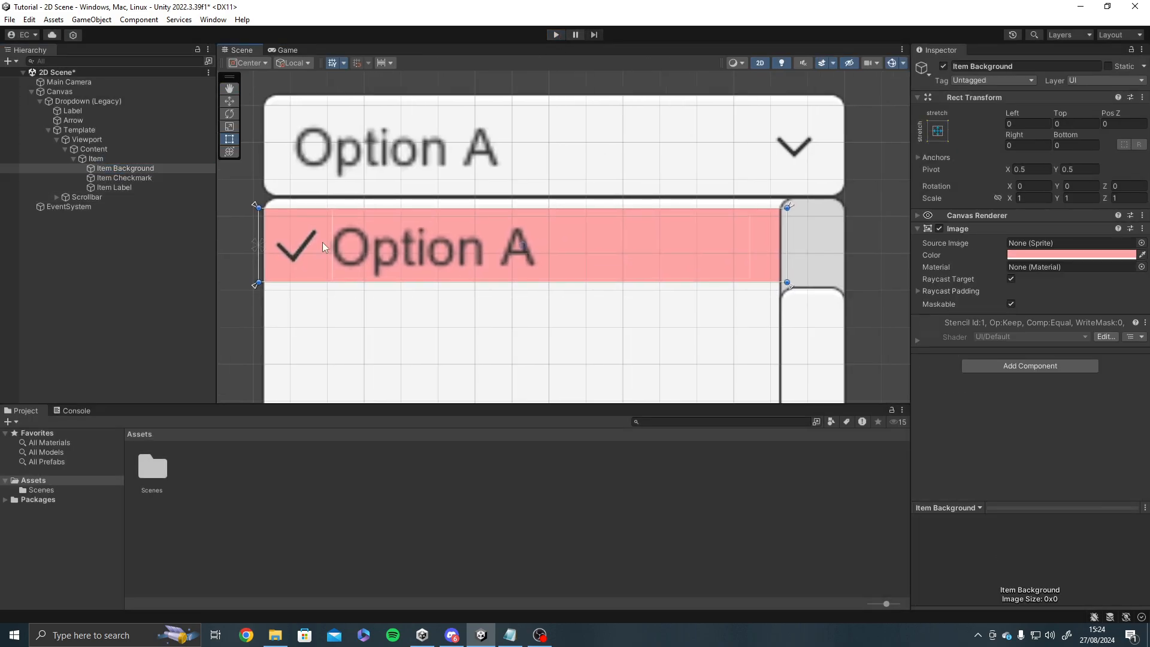
scroll(322, 242, up, 2)
middle_drag(322, 242, 327, 228)
scroll(342, 222, down, 2)
click(1071, 255)
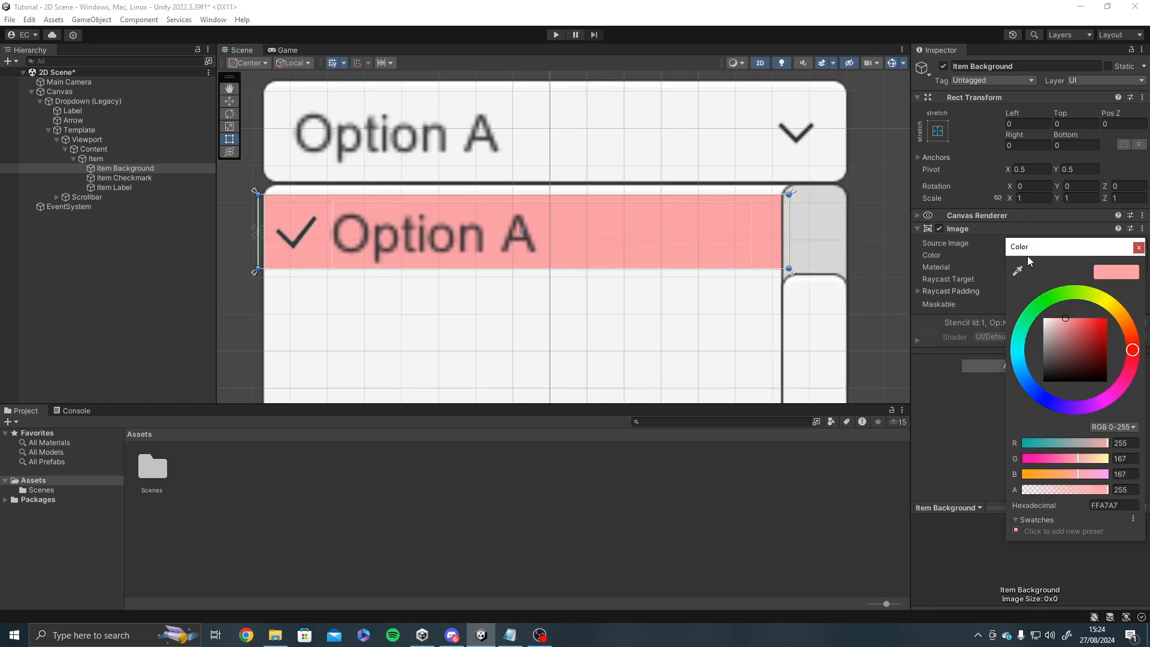
drag(1072, 324, 1044, 319)
click(1136, 249)
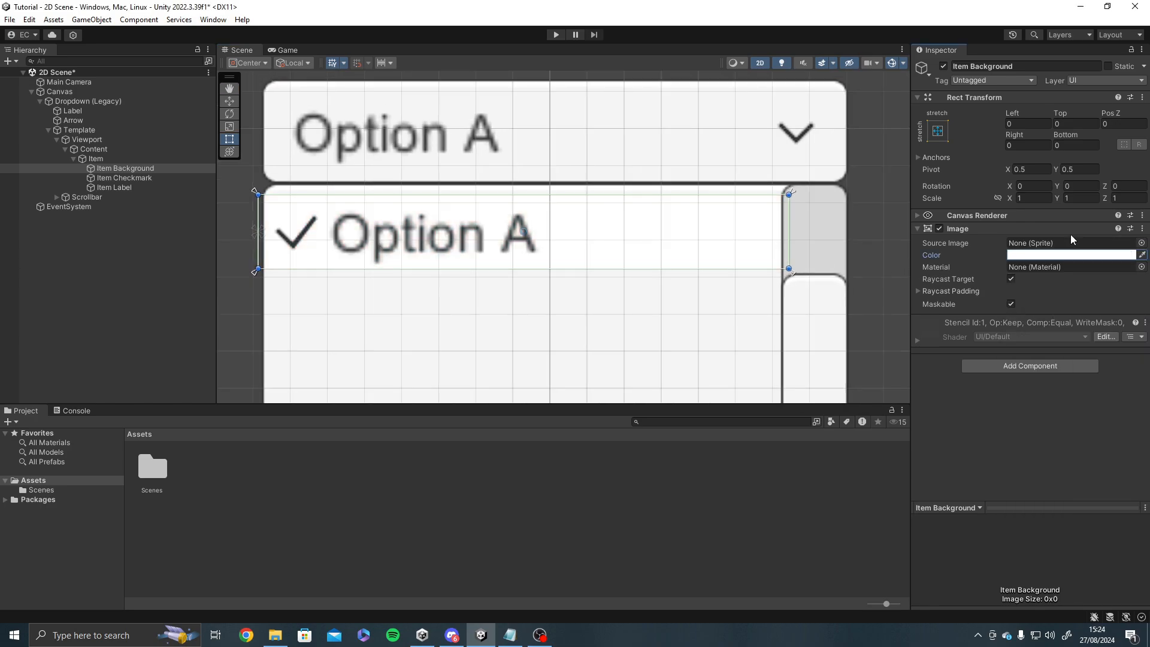
Undo the recent colour changes on the Item Background.
middle_drag(635, 228, 615, 240)
middle_drag(512, 236, 561, 208)
key(ctrl+z)
key(ctrl+z)
key(ctrl+z)
key(ctrl+z)
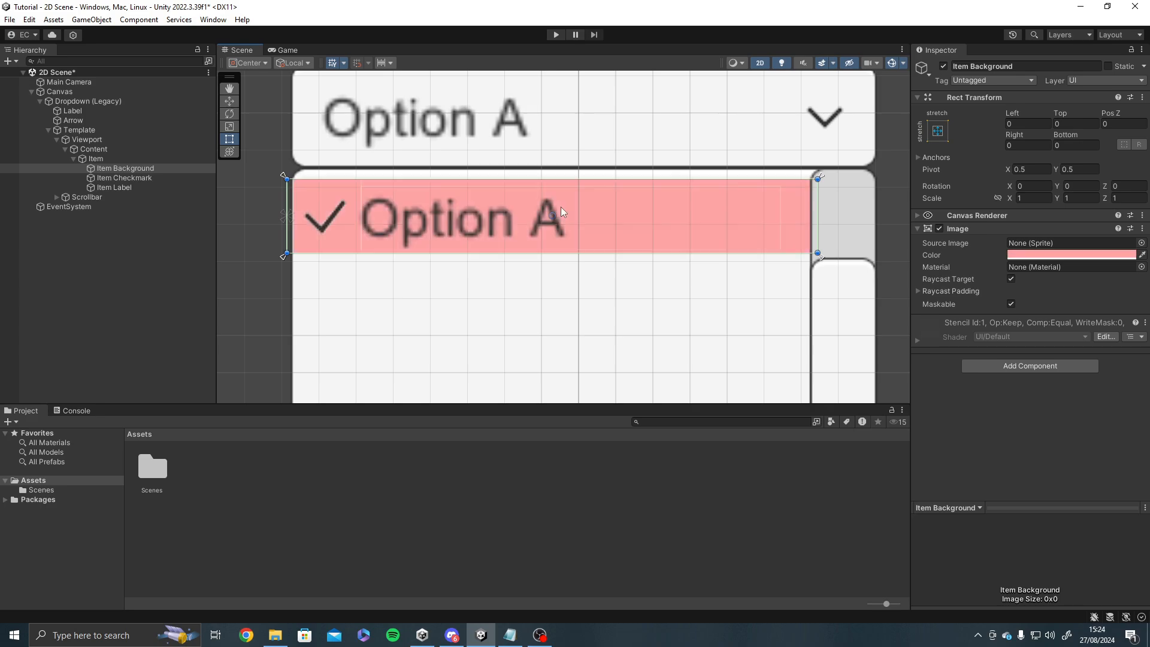
key(ctrl+z)
key(ctrl+z)
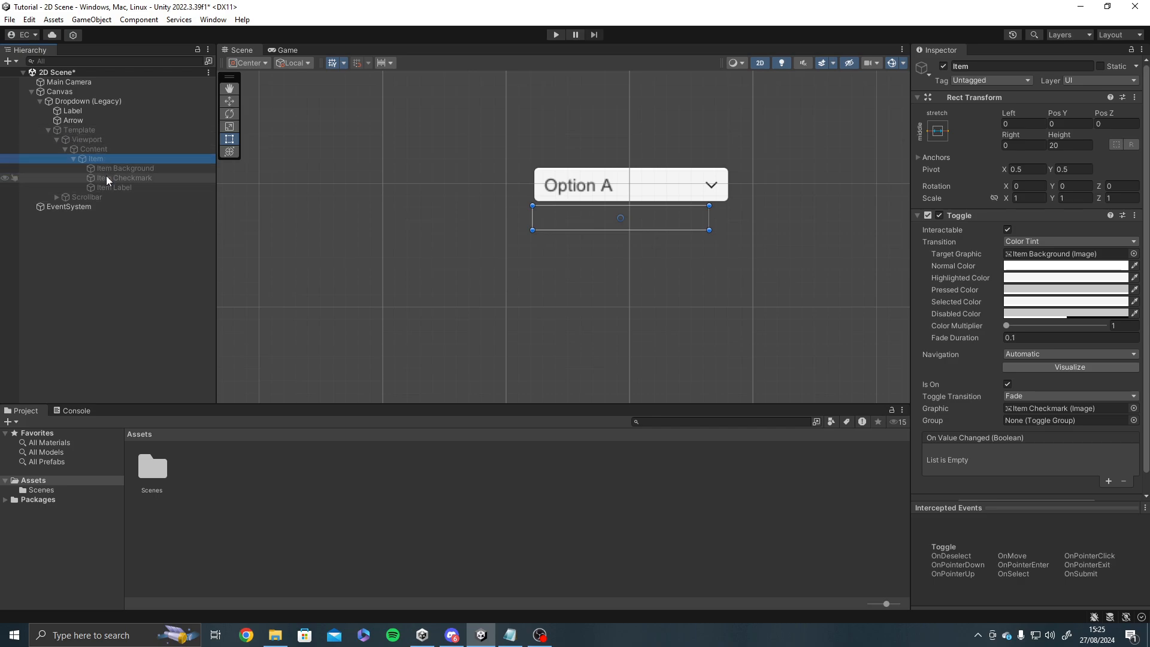
Collapse the hierarchy under Dropdown (Legacy) and examine its Dropdown component properties.
click(49, 130)
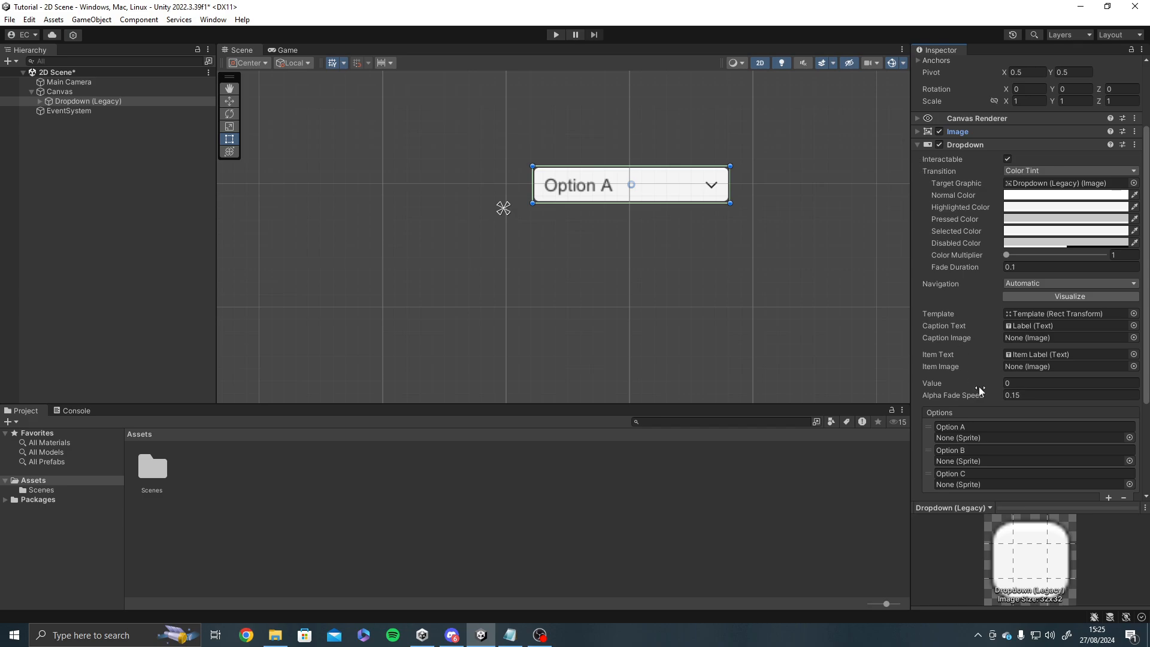
scroll(990, 240, down, 3)
scroll(990, 242, up, 4)
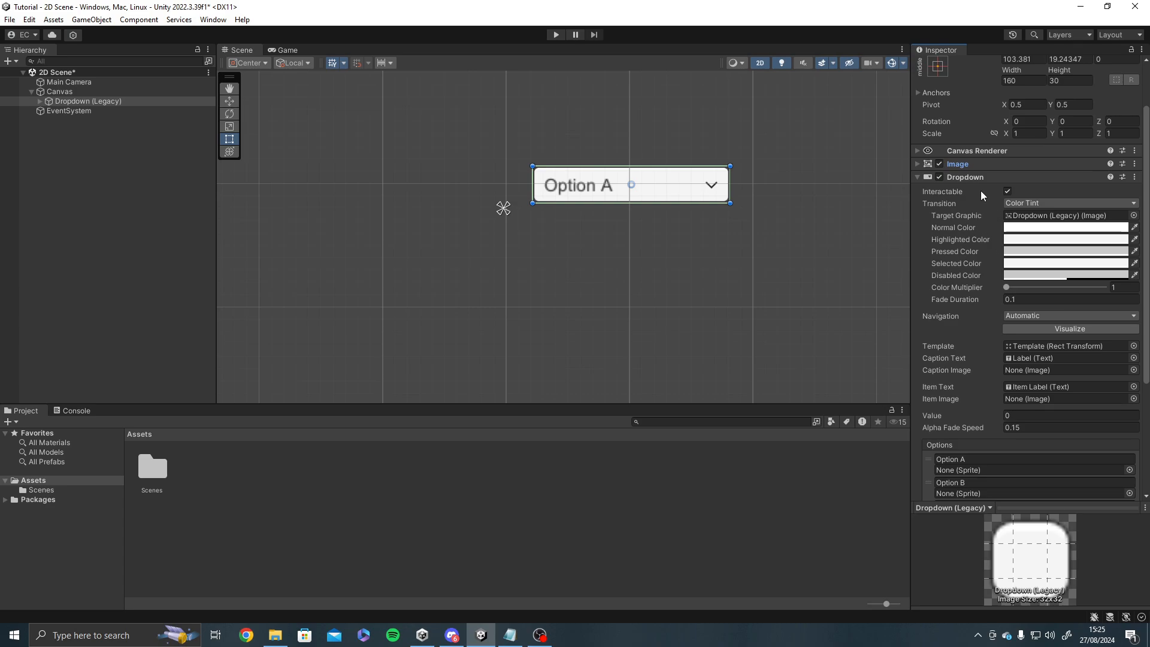
scroll(953, 301, down, 2)
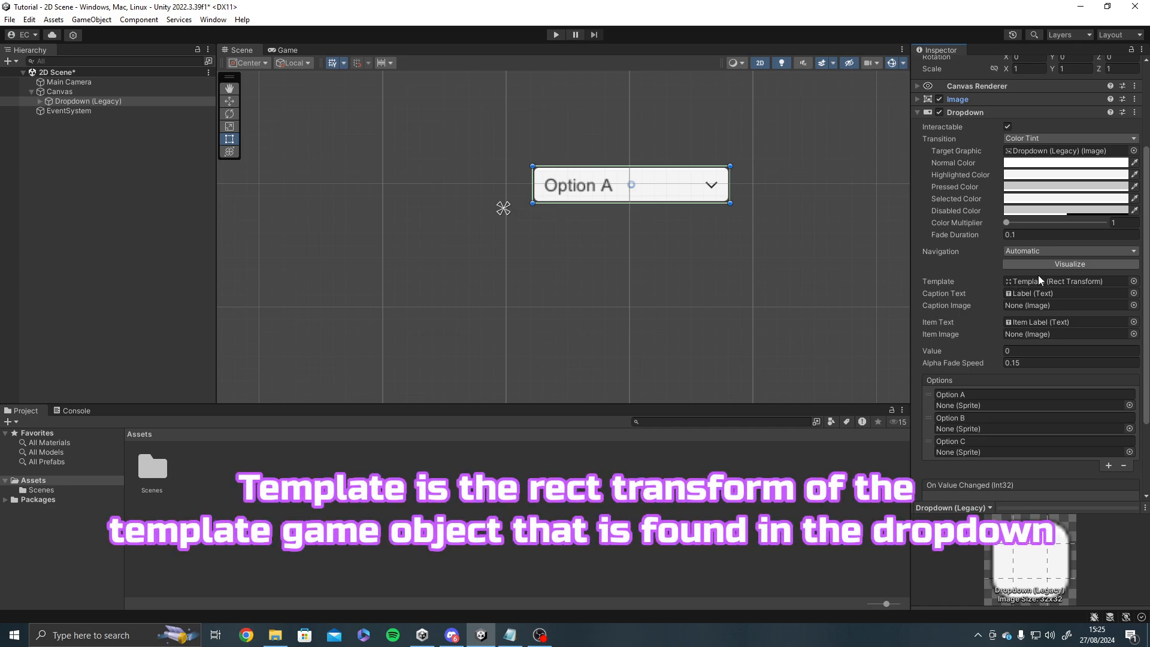
Assign the Template child object to the Dropdown component's Template property and the Label child to its Caption Text.
click(42, 102)
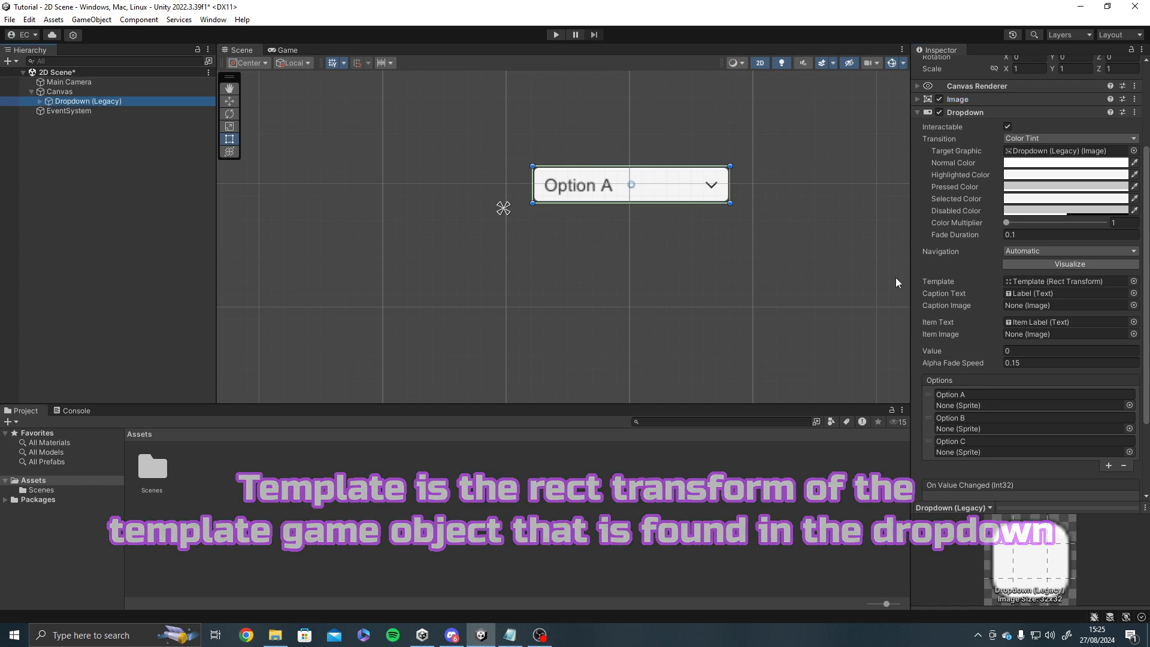
click(39, 100)
drag(60, 129, 1061, 279)
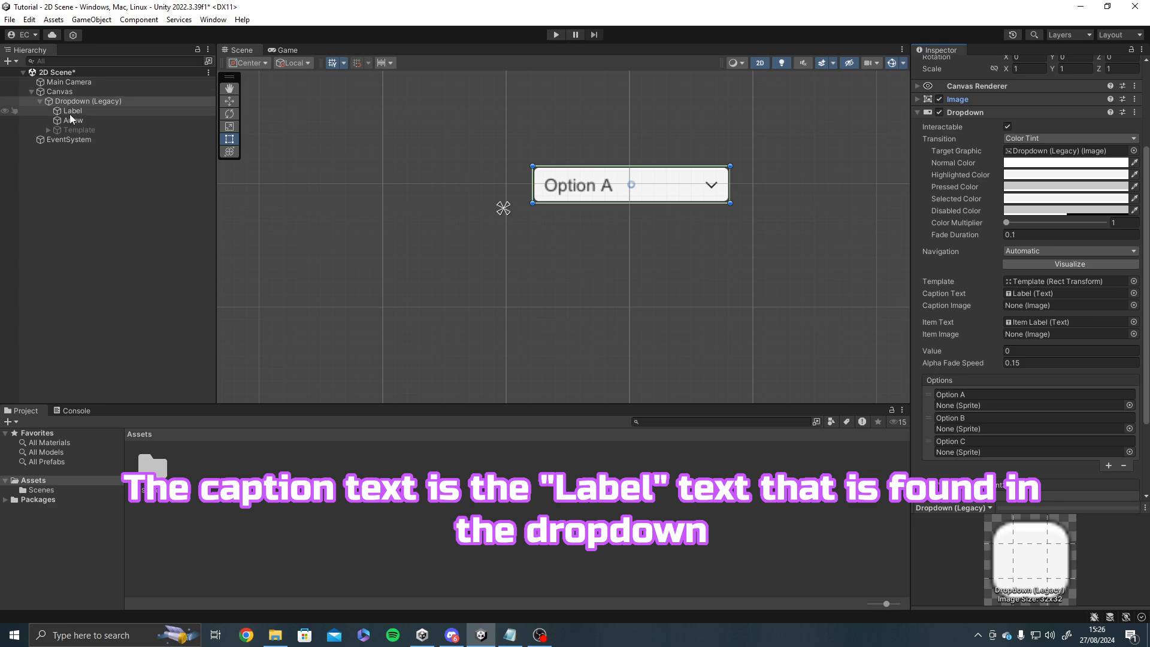
drag(69, 112, 1043, 293)
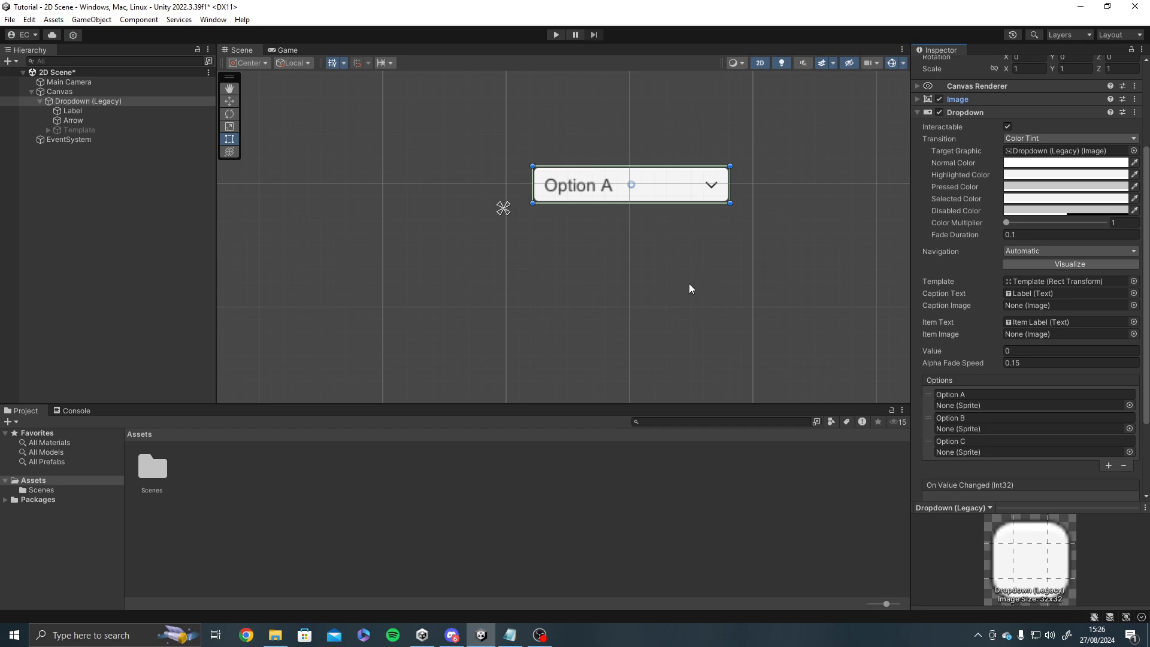
Examine the dropdown and the area of its inactive Template object in the scene.
middle_drag(585, 264, 509, 298)
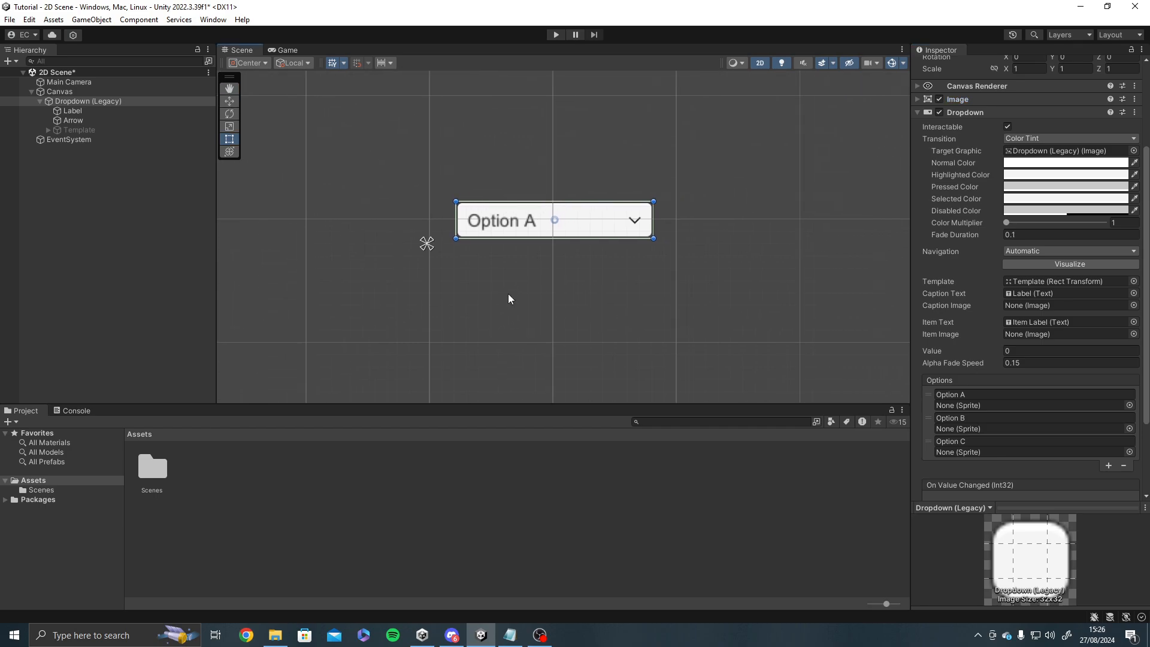
scroll(516, 295, up, 2)
middle_drag(516, 295, 613, 287)
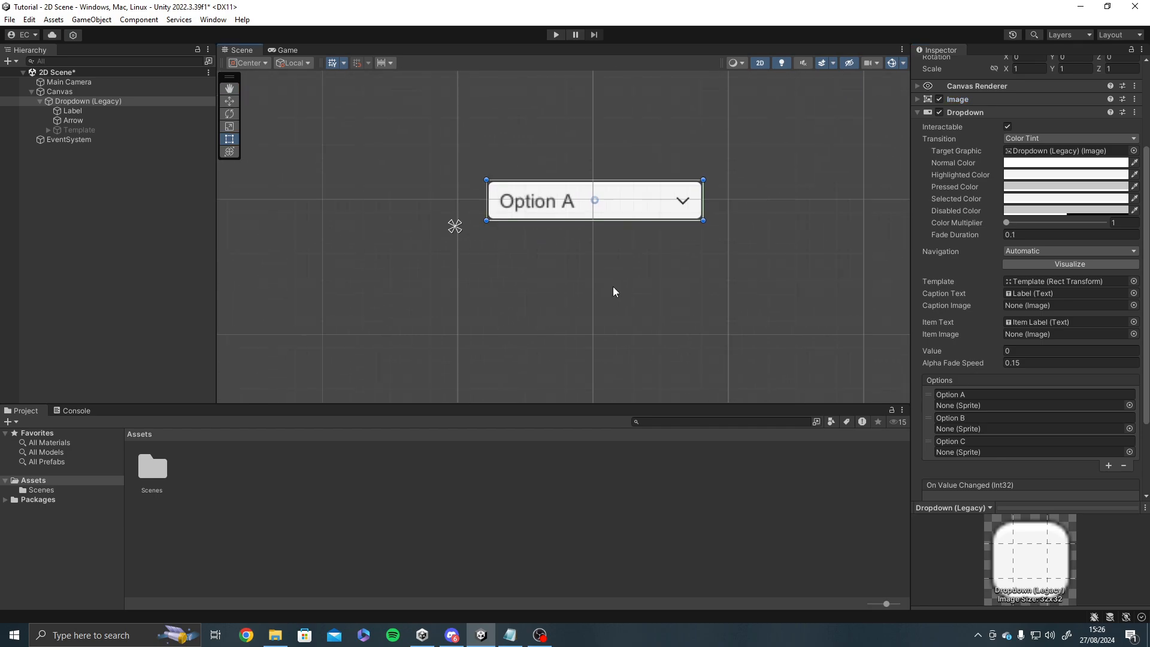
click(611, 294)
click(513, 270)
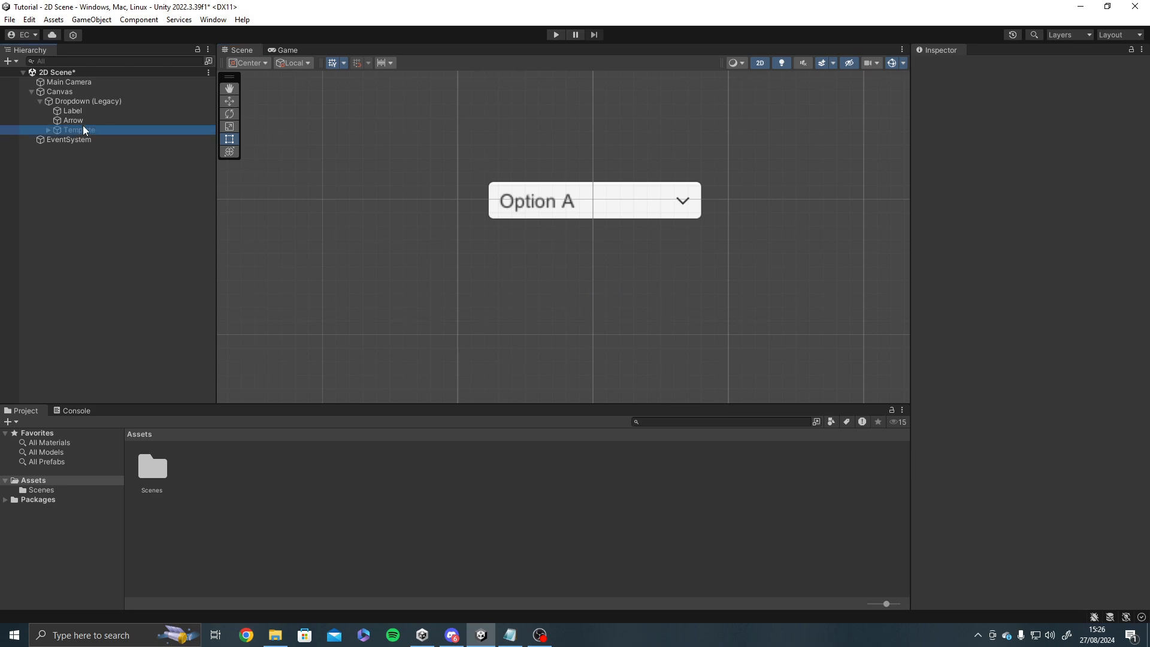
middle_drag(384, 300, 386, 249)
scroll(387, 249, down, 2)
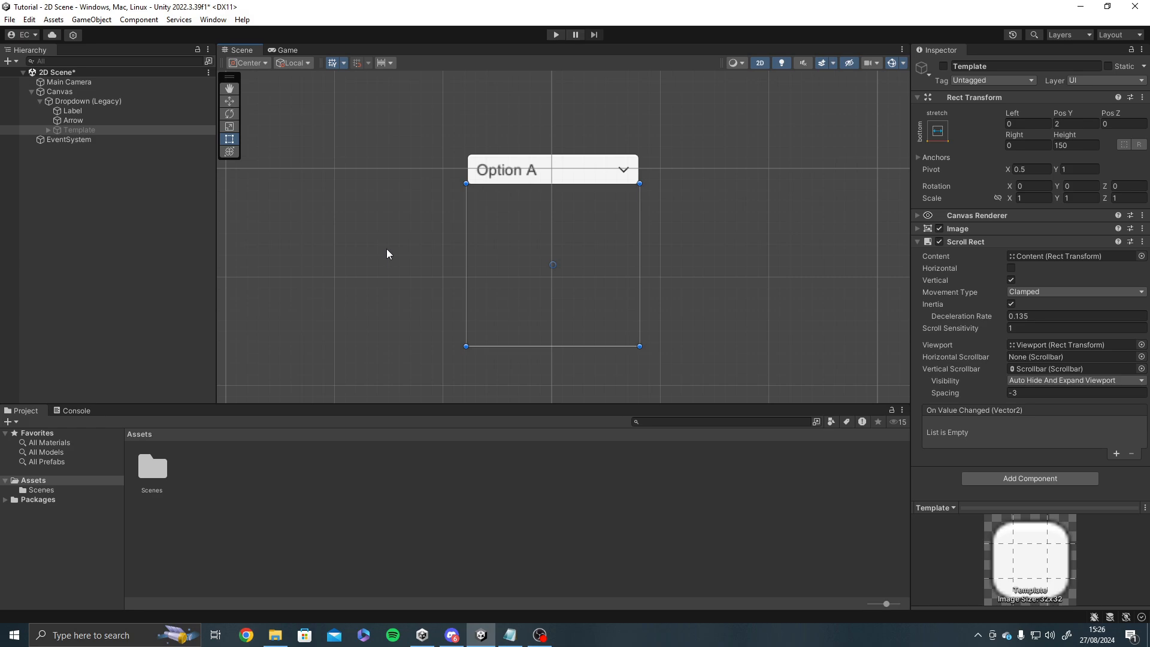
Assign the Item Label from the expanded Template hierarchy to the Dropdown component's Item Text.
click(92, 120)
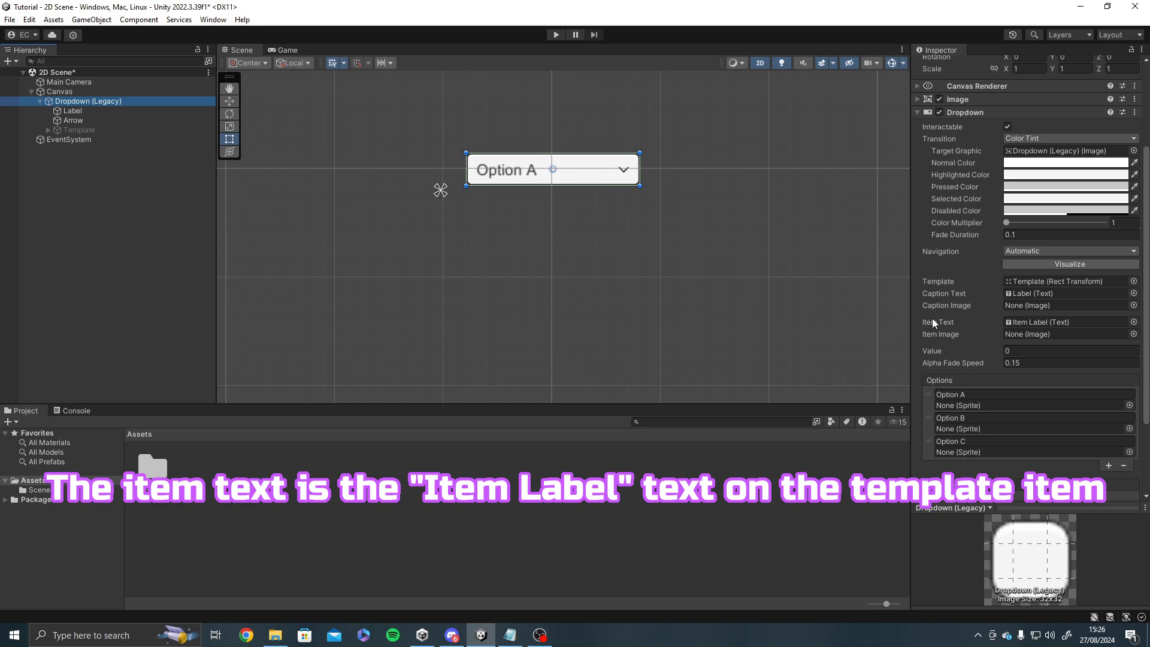
click(47, 130)
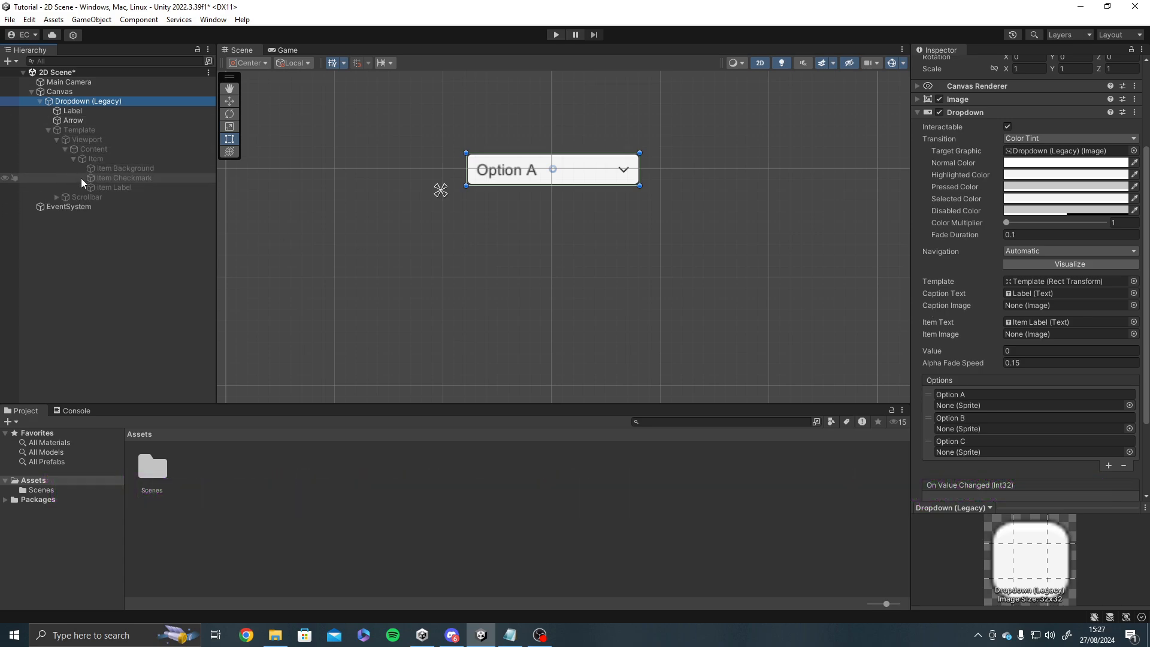
drag(90, 188, 1026, 325)
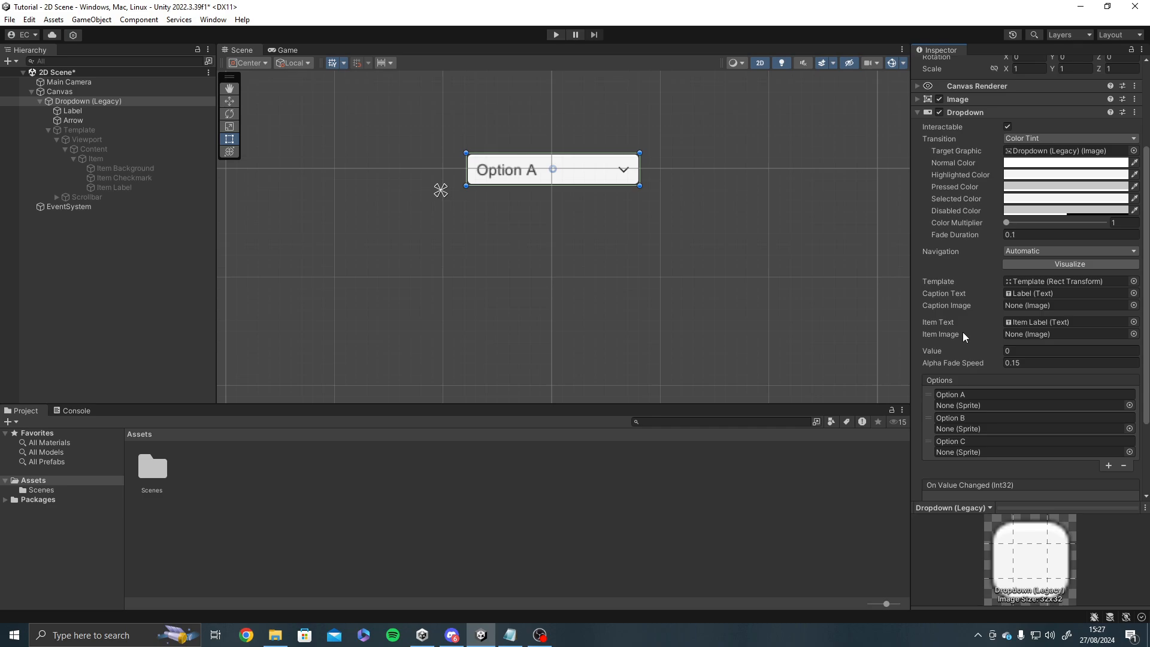
Review the Dropdown component's transition colours, navigation, template references, Value and Options list.
scroll(962, 332, down, 3)
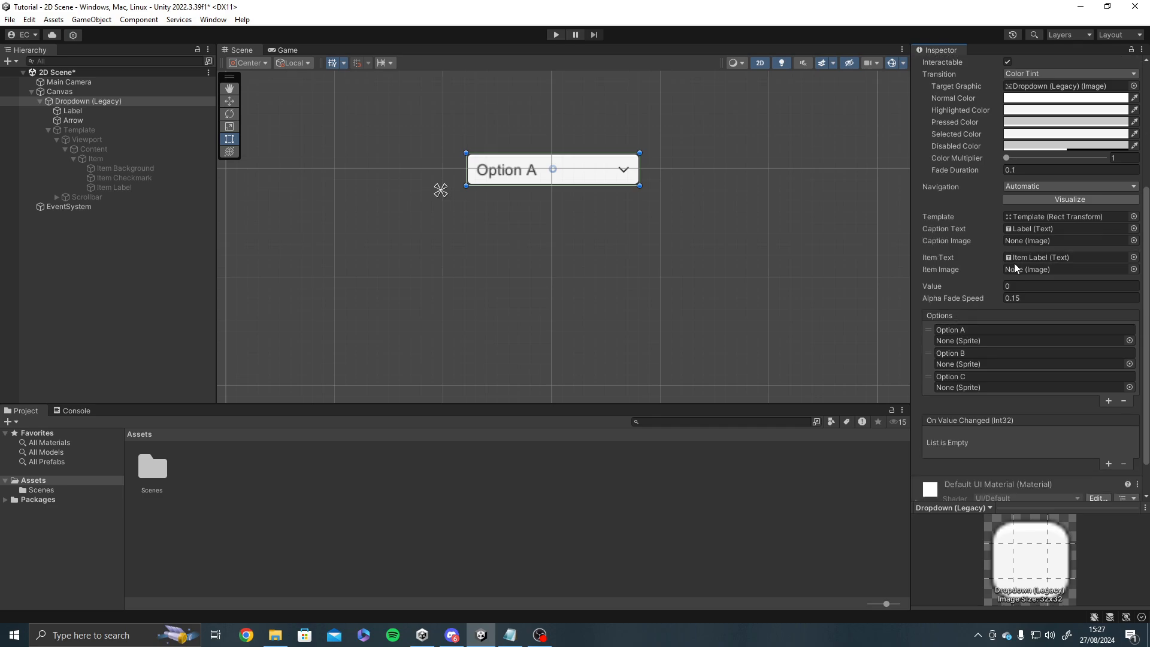
scroll(1014, 264, up, 6)
scroll(1009, 266, up, 2)
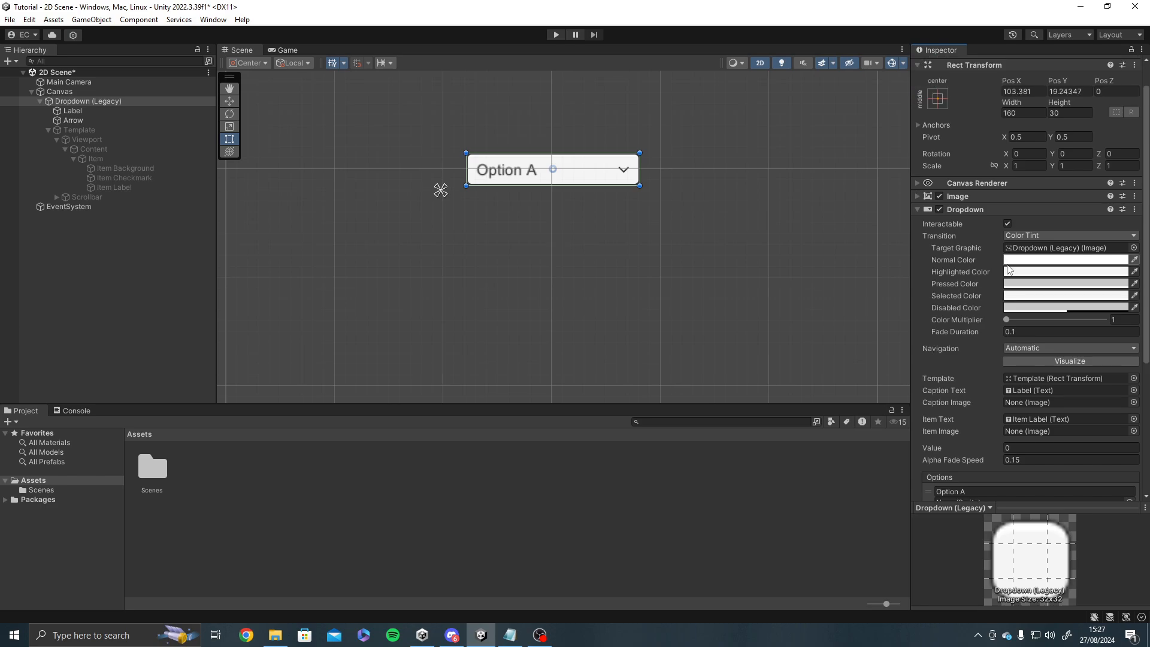
scroll(1020, 266, up, 2)
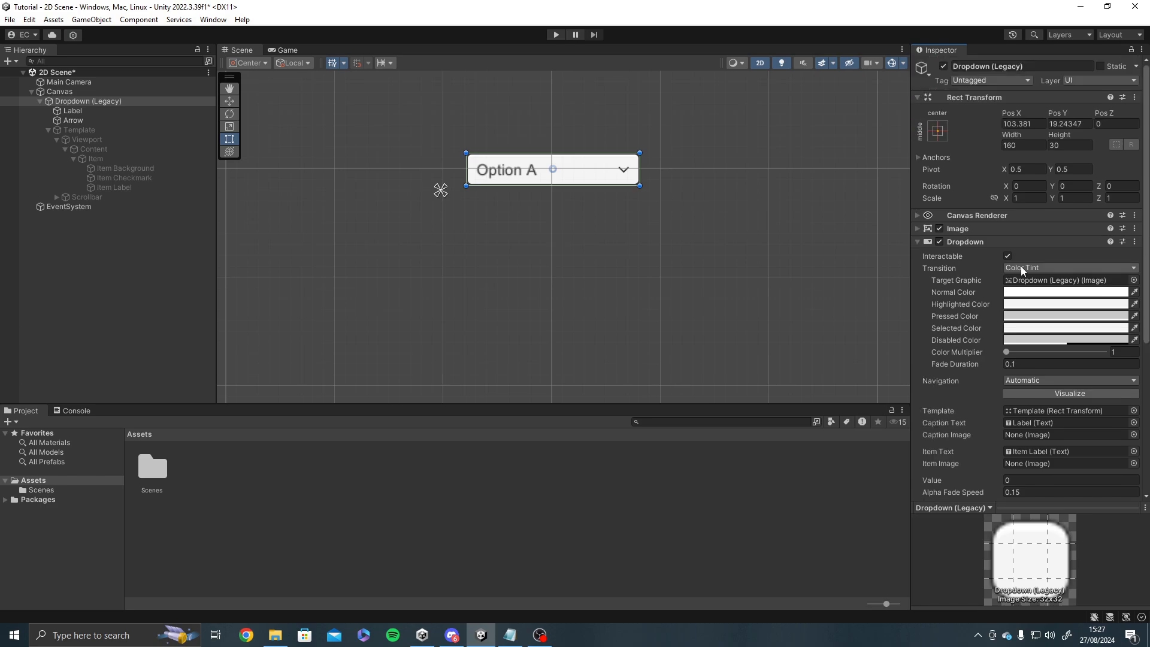
scroll(1020, 266, down, 3)
scroll(1021, 276, up, 1)
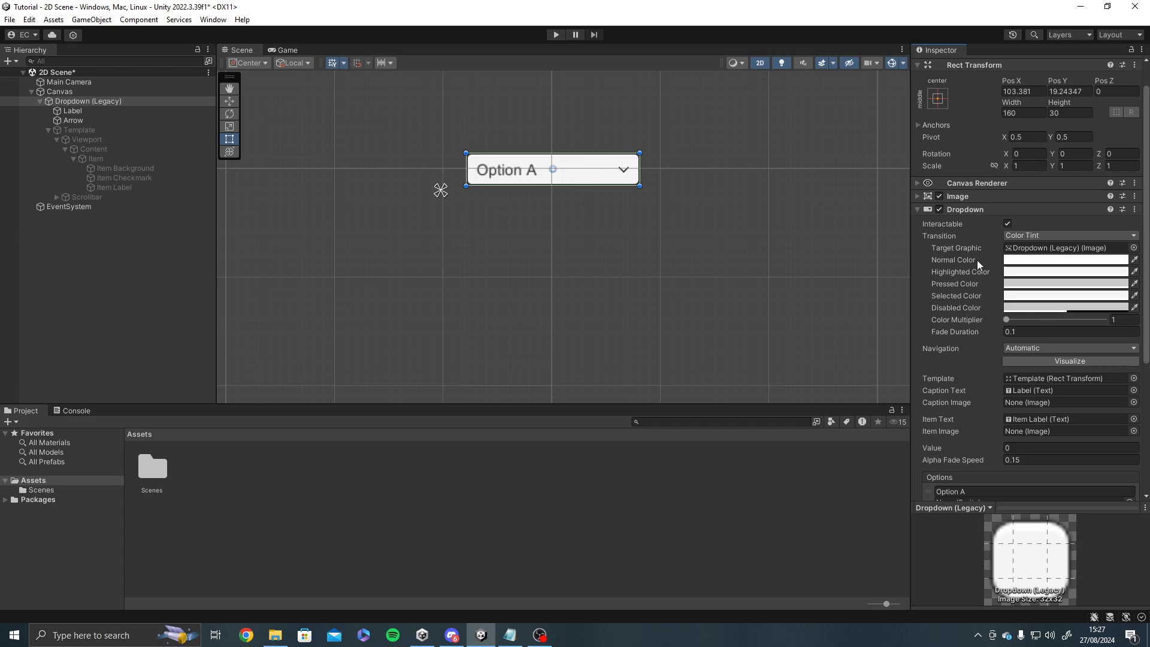
scroll(955, 217, down, 5)
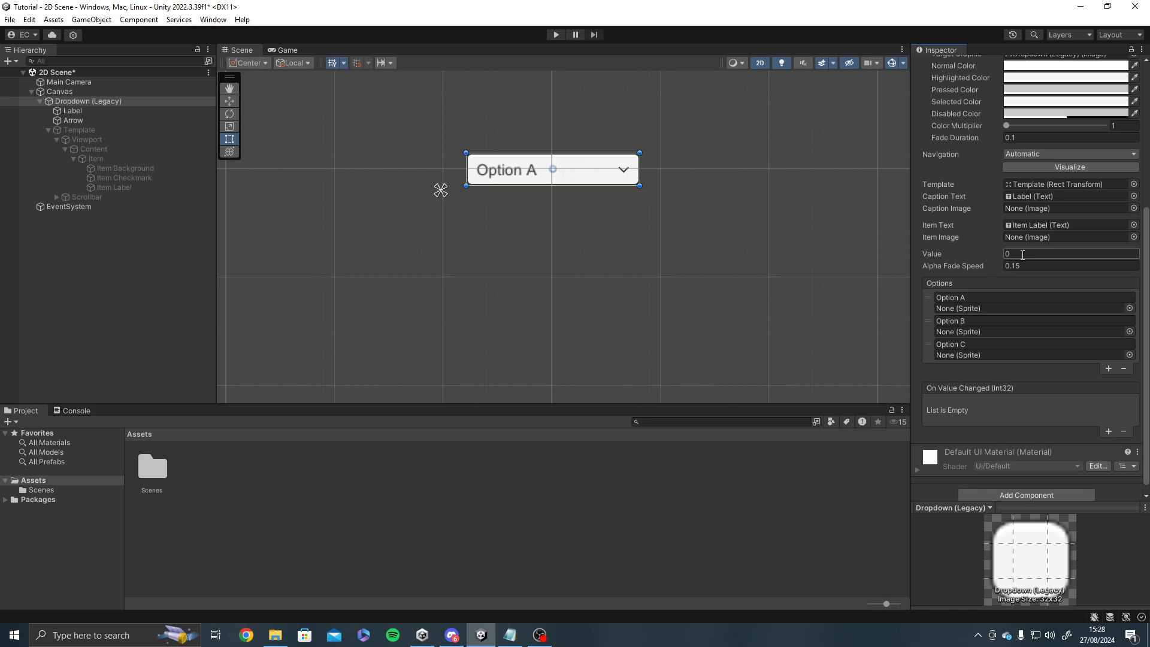
Test the dropdown in Play mode by choosing Option B, Option C and Option A while checking its Value property.
click(556, 34)
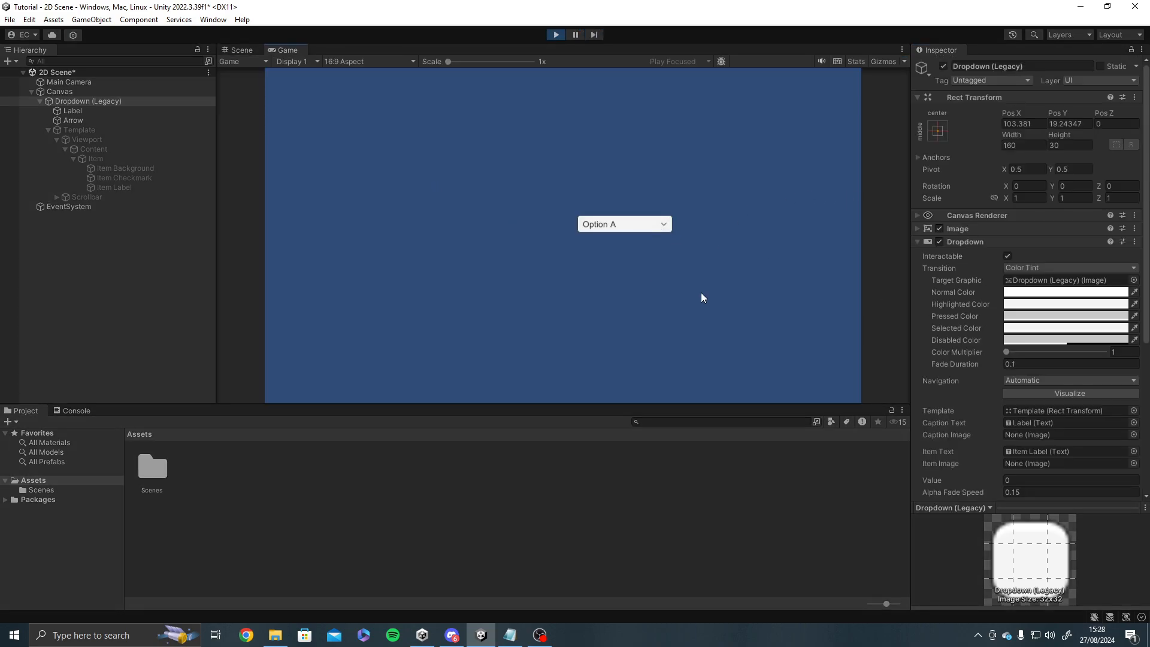
scroll(946, 411, down, 4)
click(613, 223)
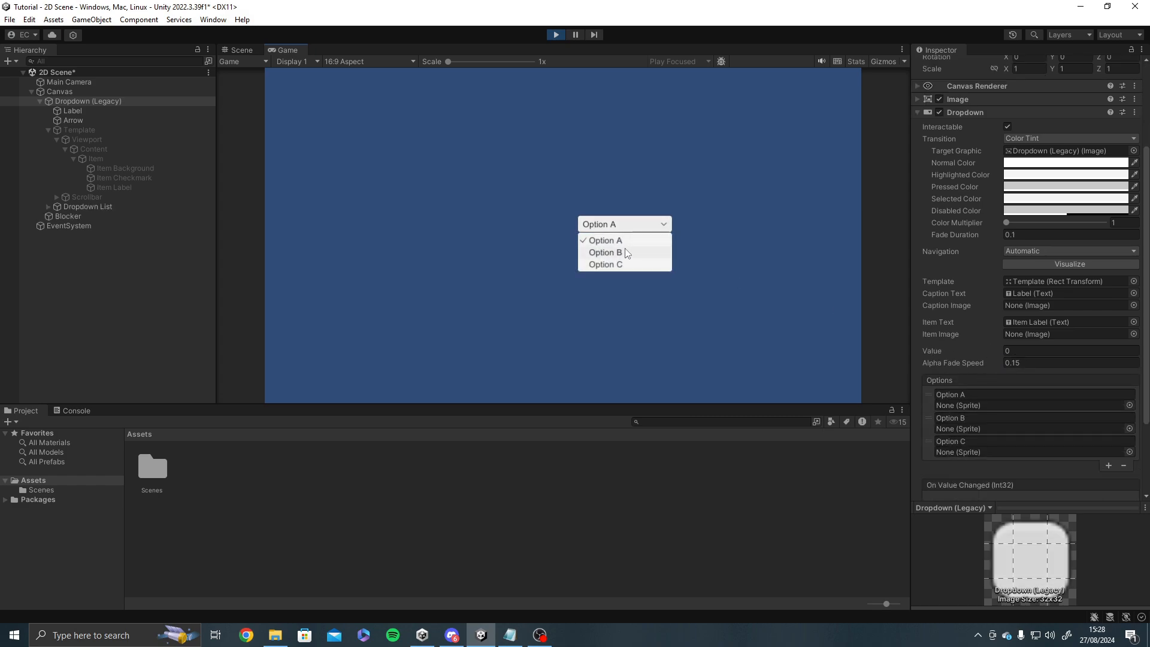
click(617, 252)
click(659, 224)
click(642, 261)
click(621, 218)
click(611, 242)
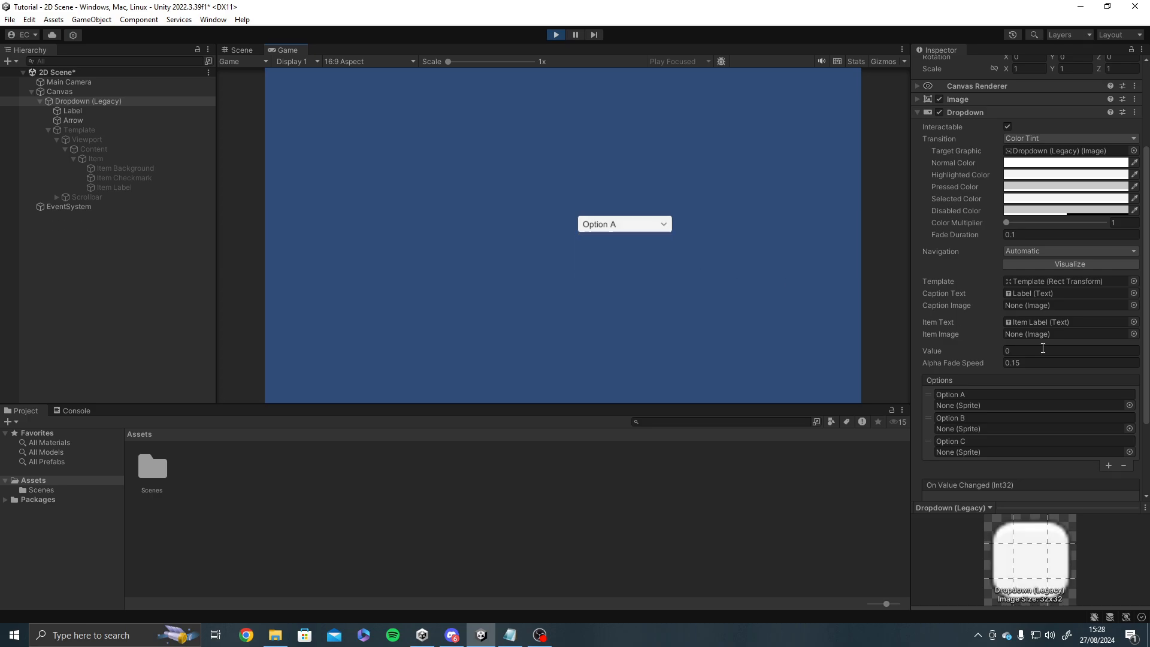
click(556, 34)
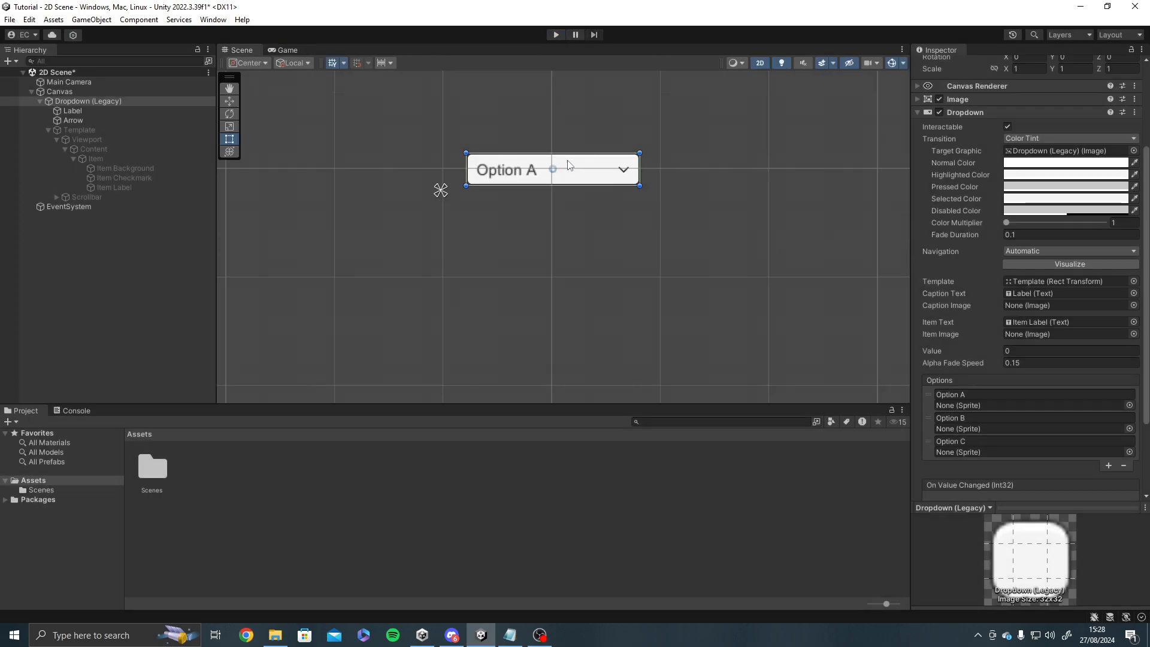
Check the Alpha Fade Speed property and test the dropdown's fade in Play mode by choosing Option B and Option C.
middle_drag(667, 316, 634, 232)
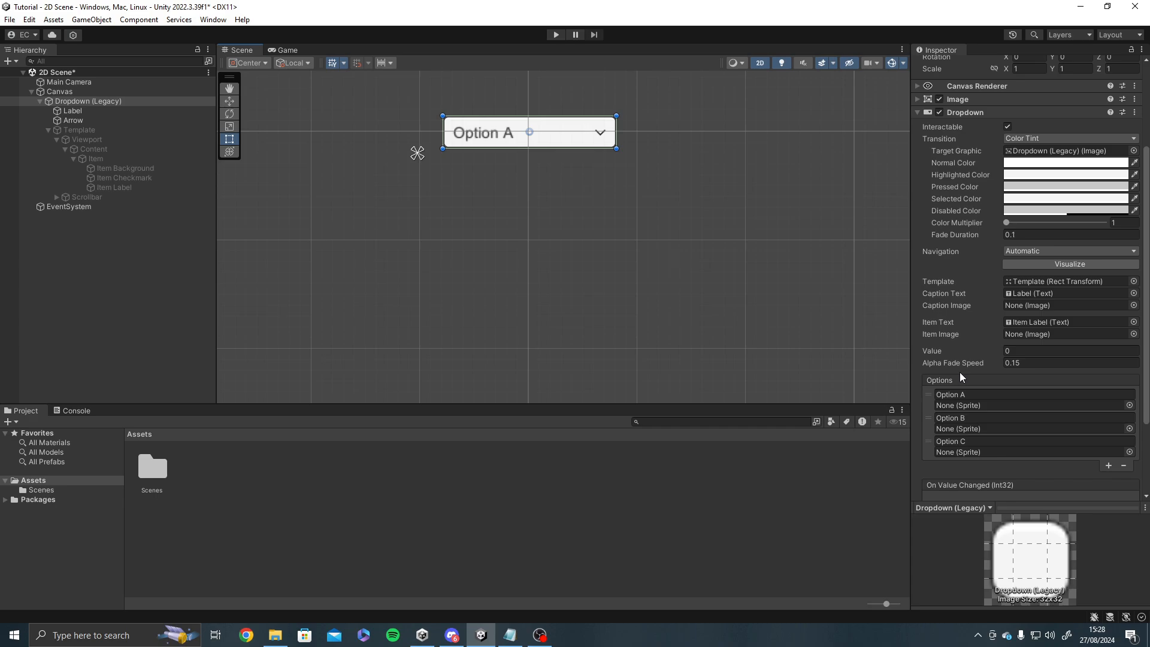
scroll(995, 336, down, 2)
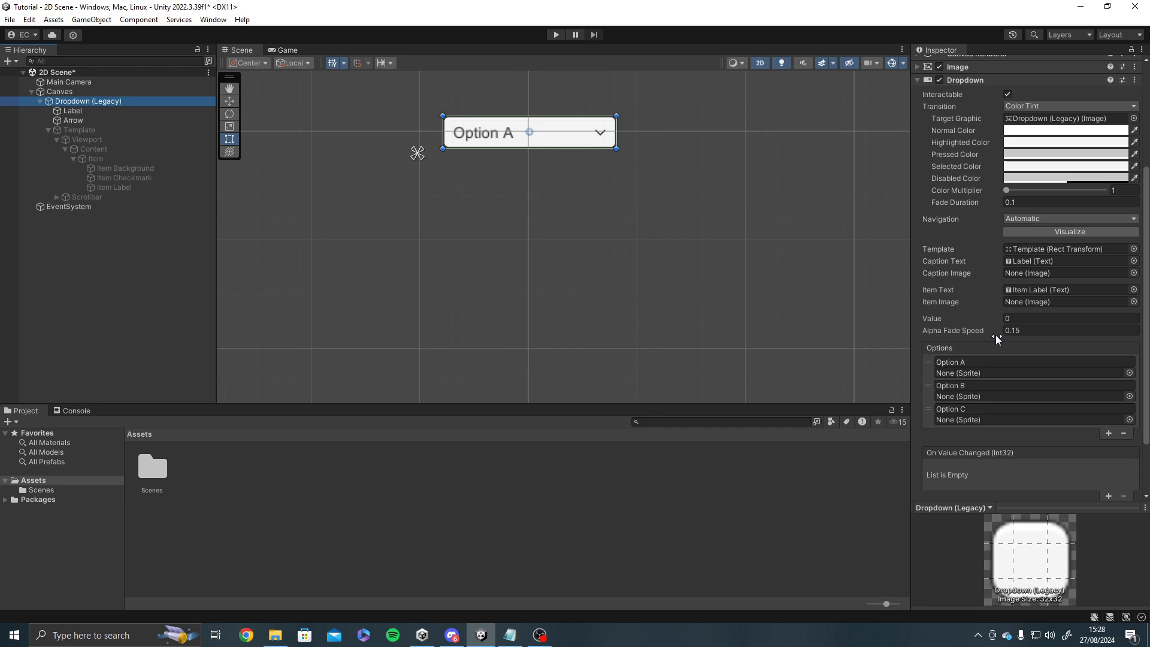
click(1015, 333)
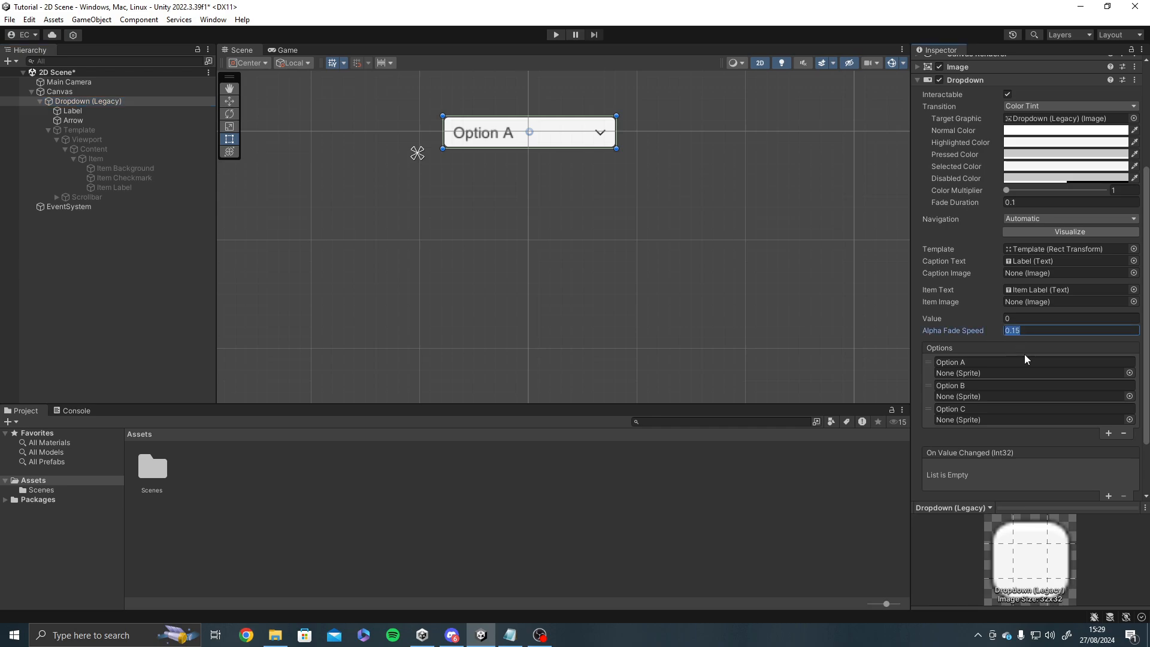
click(586, 114)
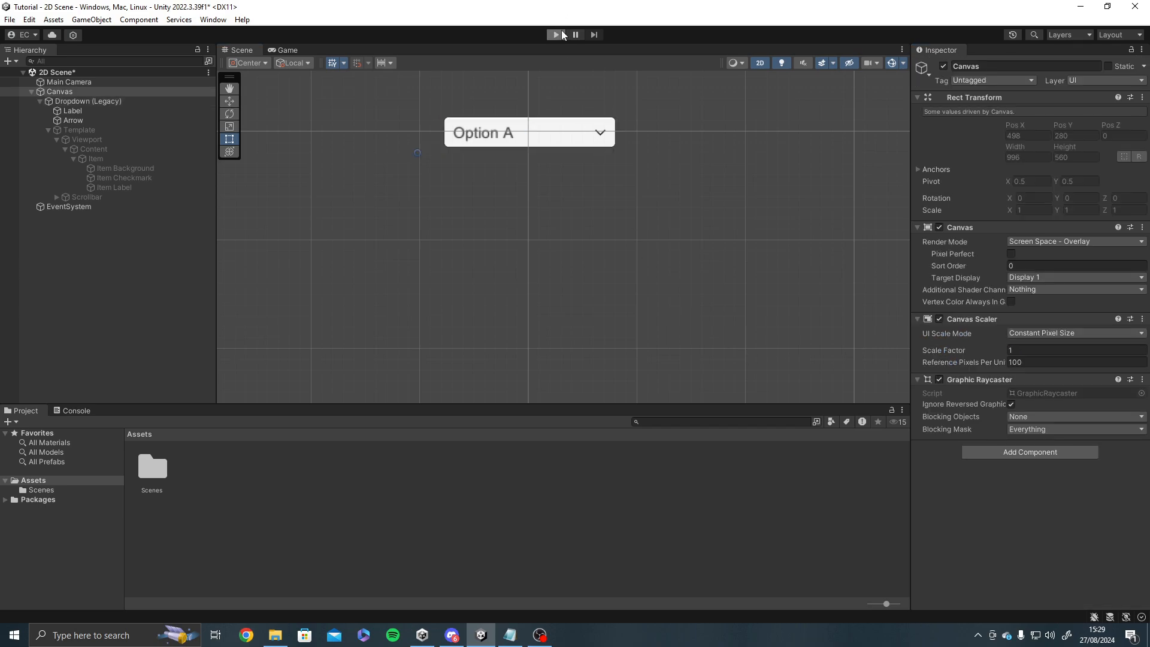
click(559, 34)
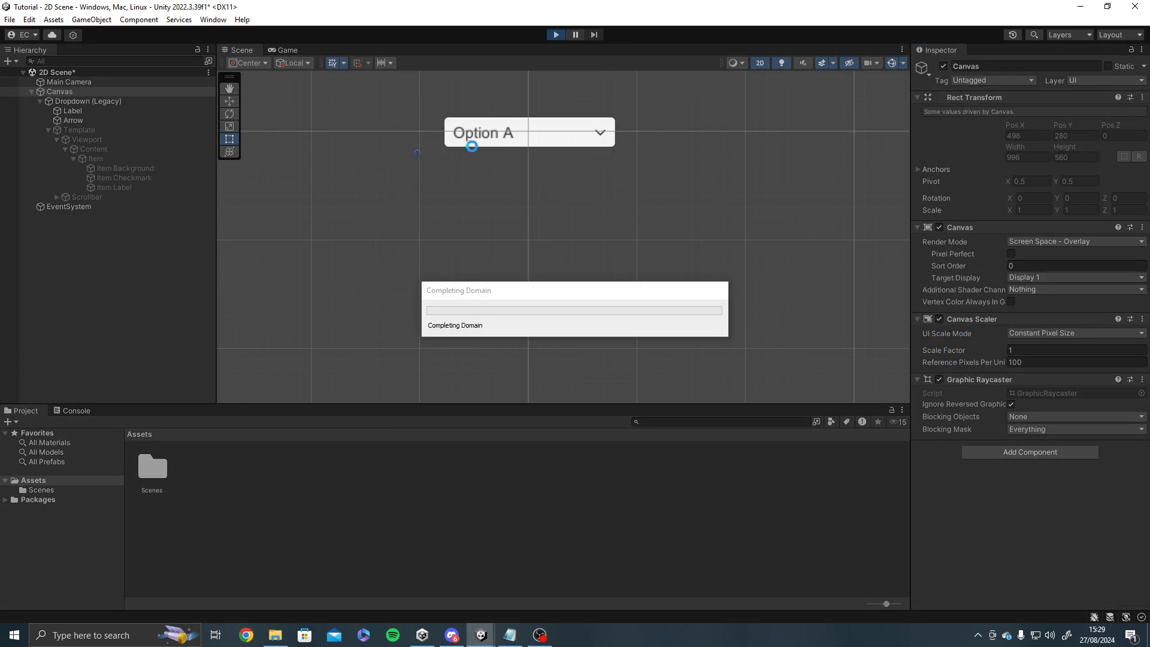
click(623, 224)
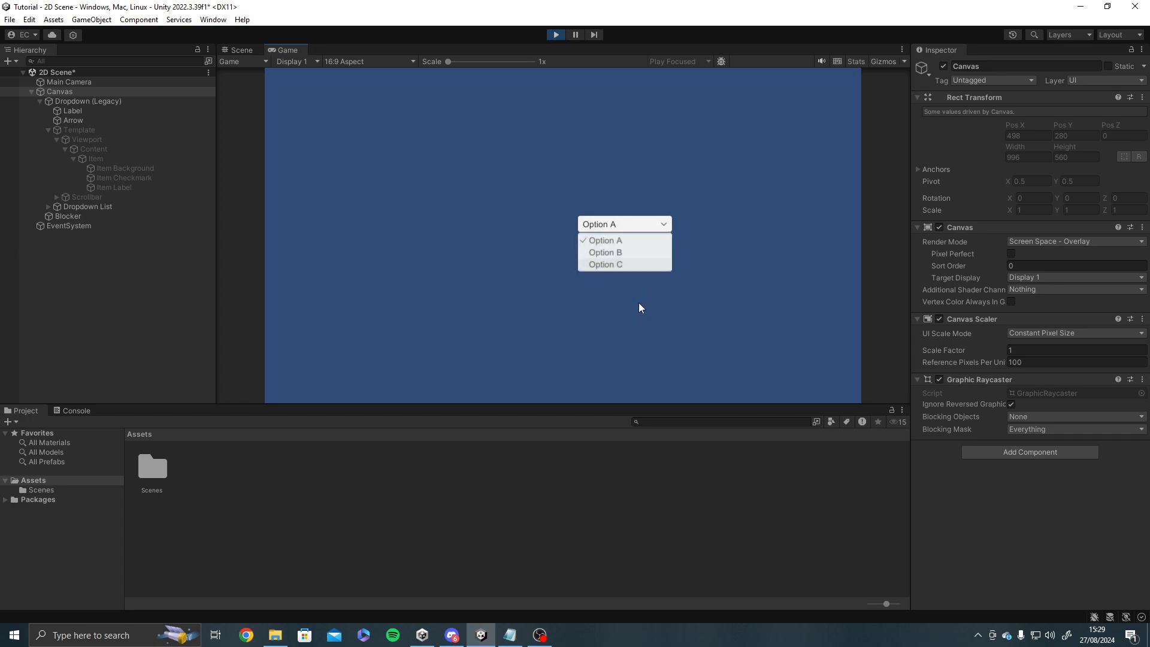
click(623, 252)
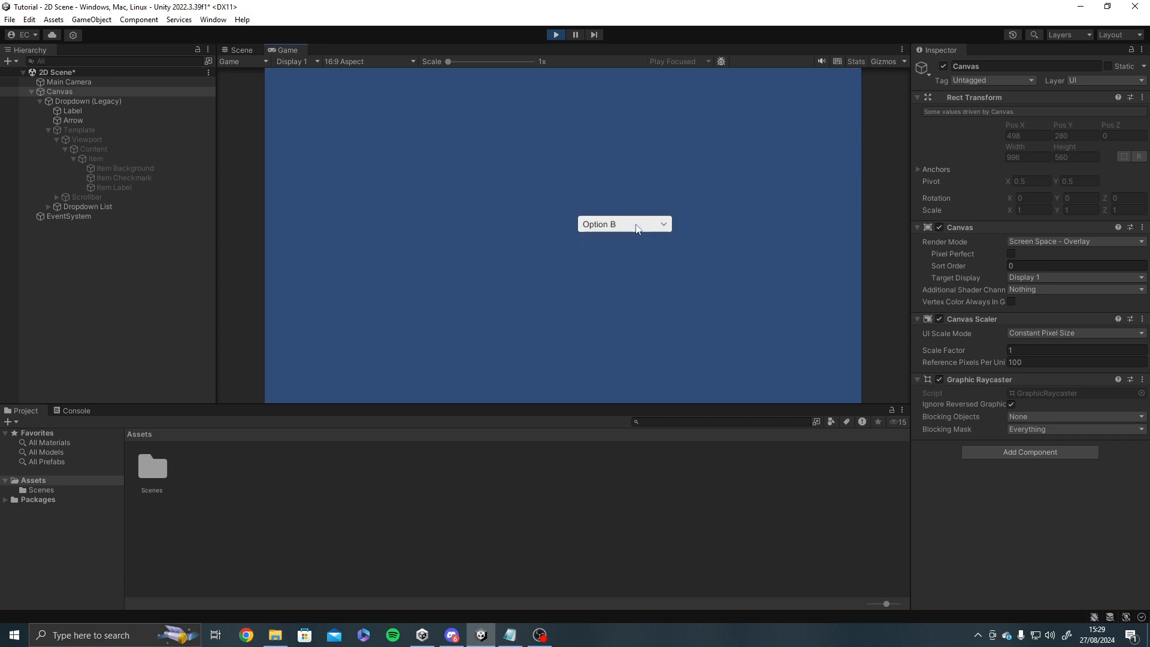
click(644, 265)
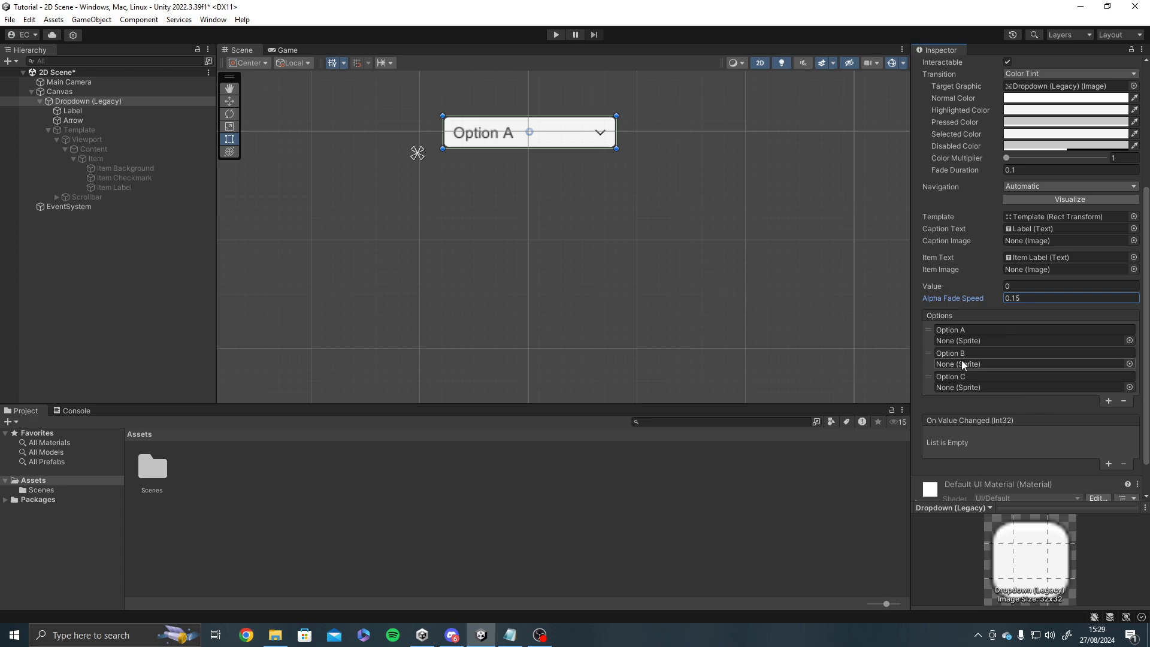
Add a fourth entry to the Dropdown's Options list and name it Option D.
click(1108, 401)
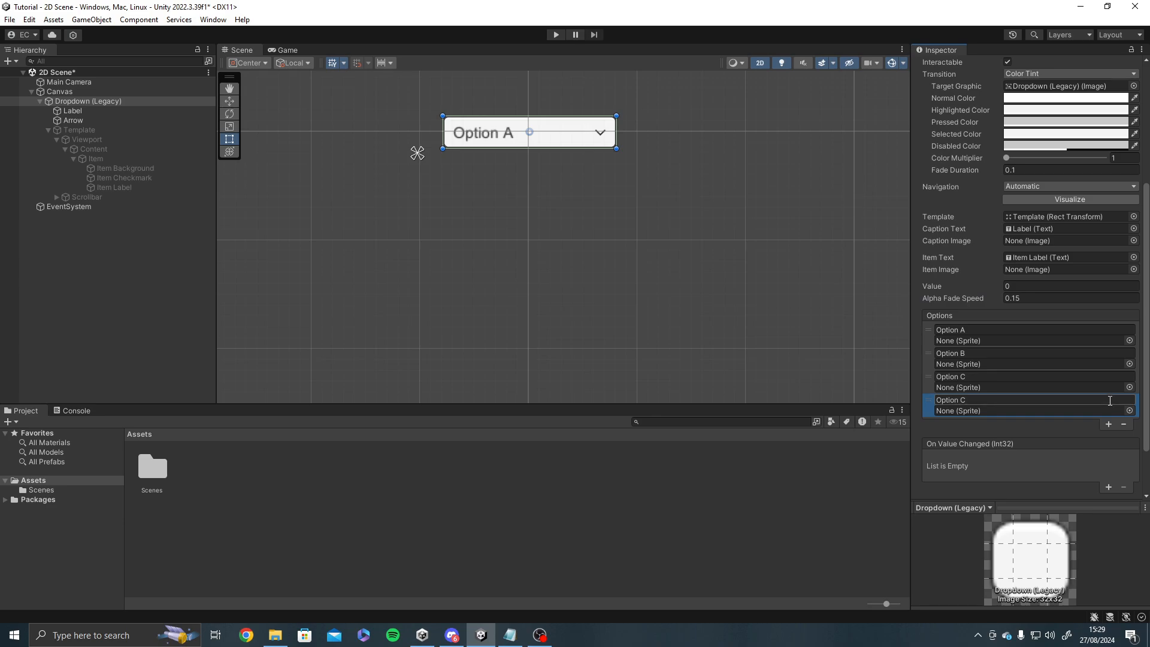
click(1068, 400)
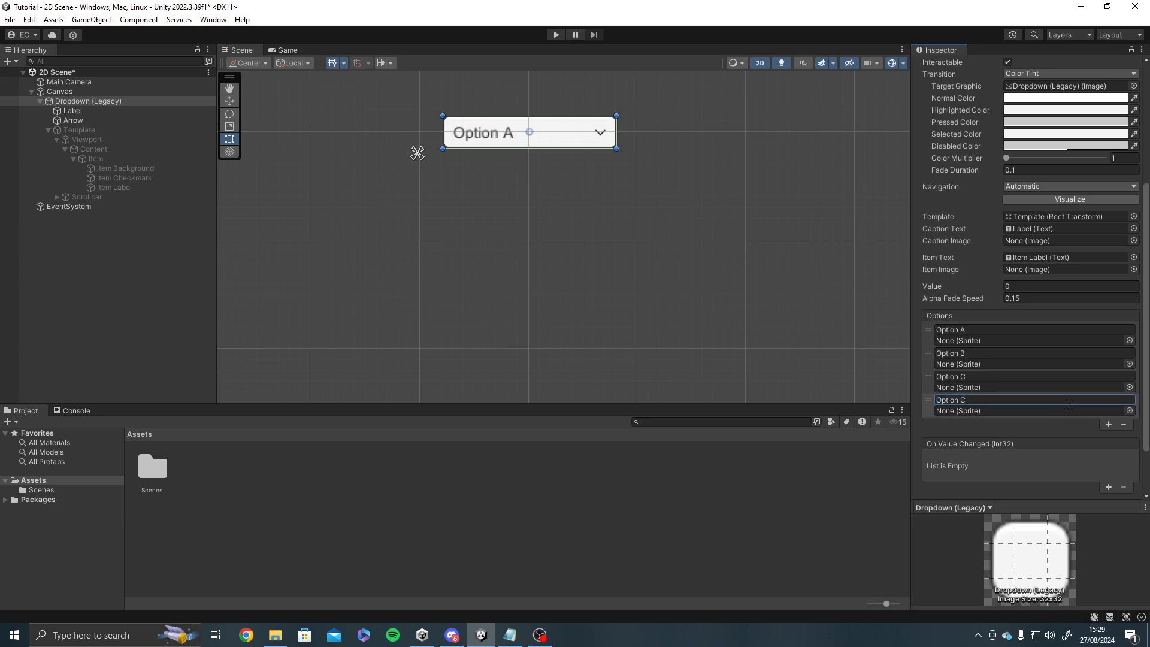
key(BackSpace)
text(D)
click(1001, 415)
click(1001, 412)
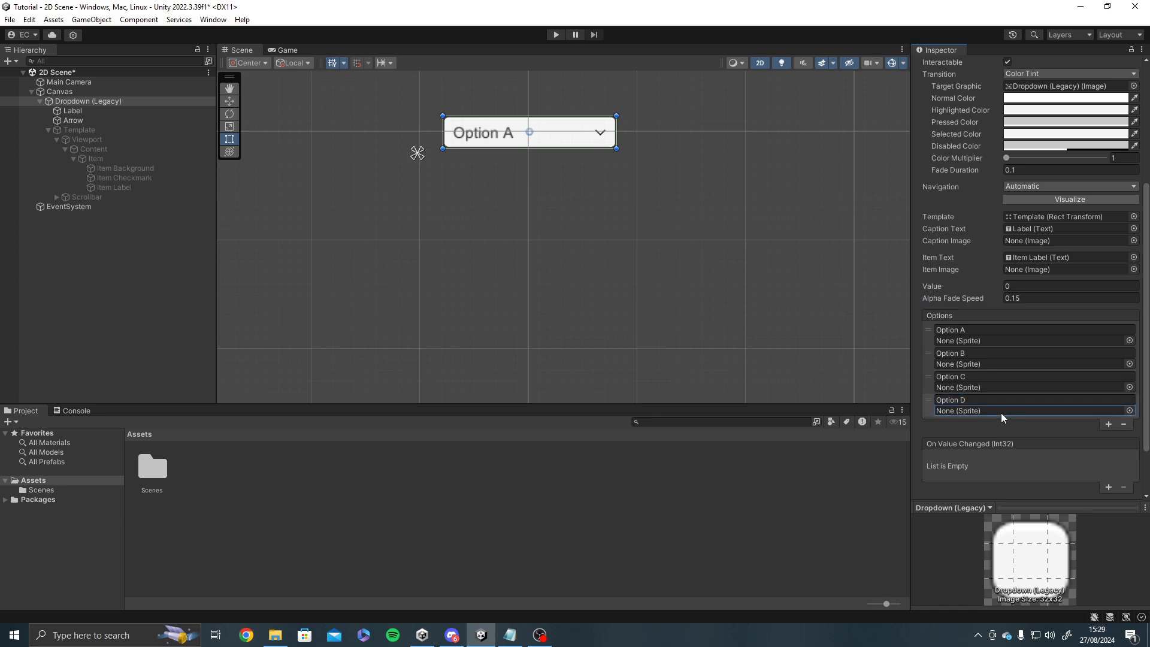
Add a fifth entry to the Dropdown's Options list and name it Option E.
click(1109, 424)
click(1034, 424)
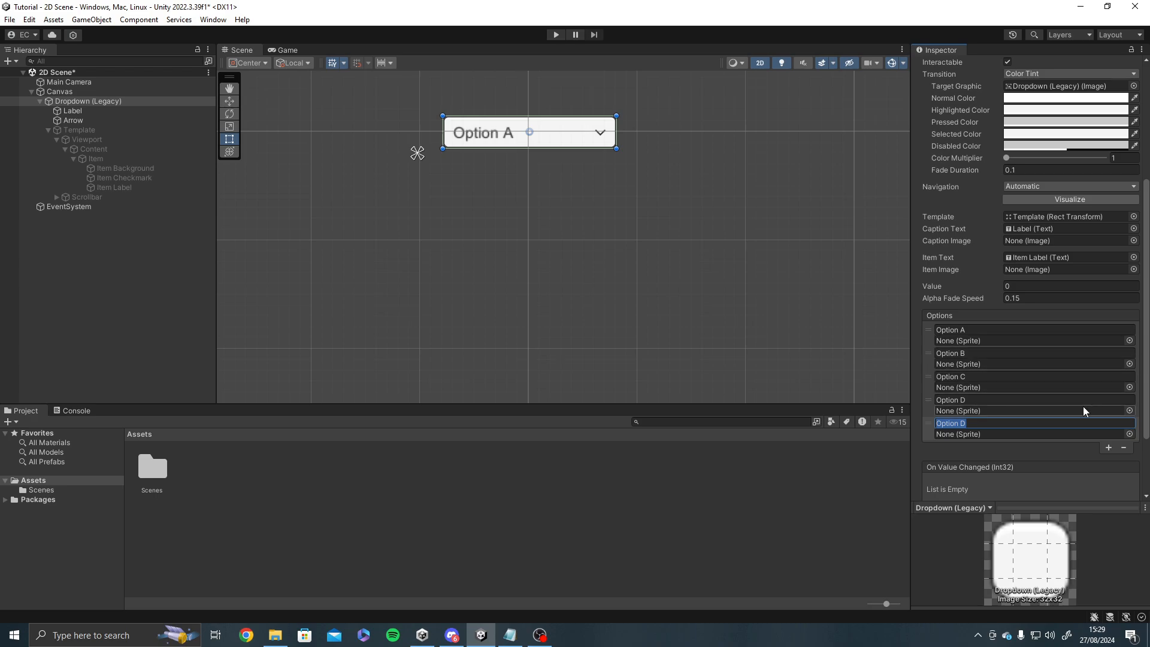
click(1089, 423)
key(BackSpace)
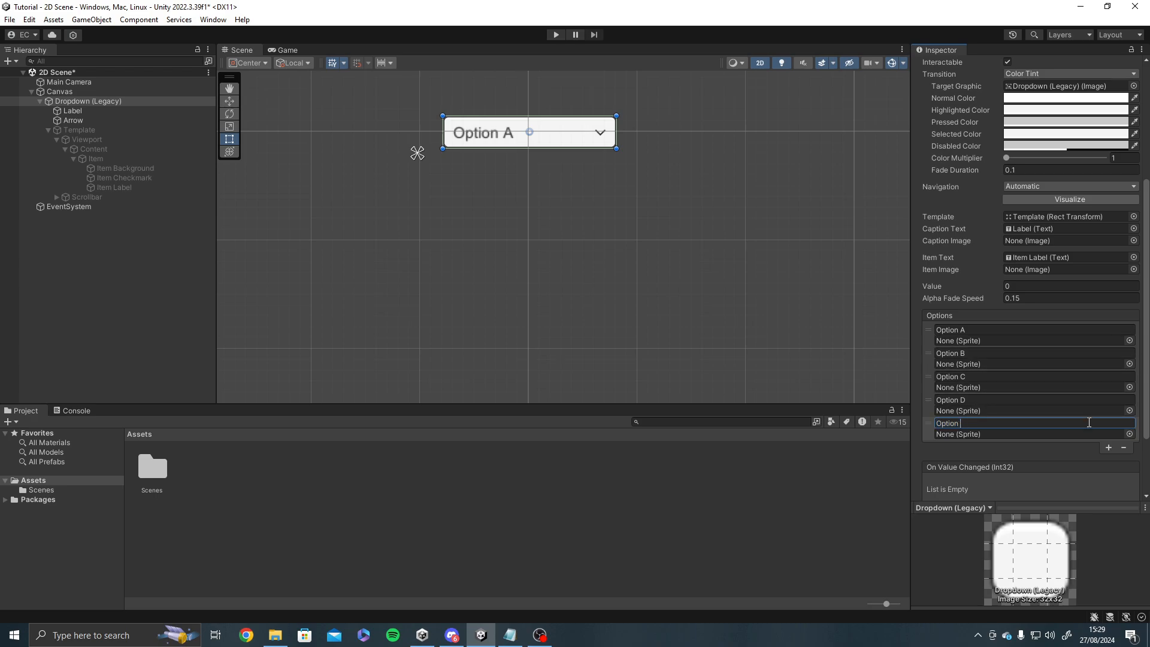
text(E)
Test the extended dropdown in Play mode by choosing Option E and reopening the list, and stop playback.
click(556, 34)
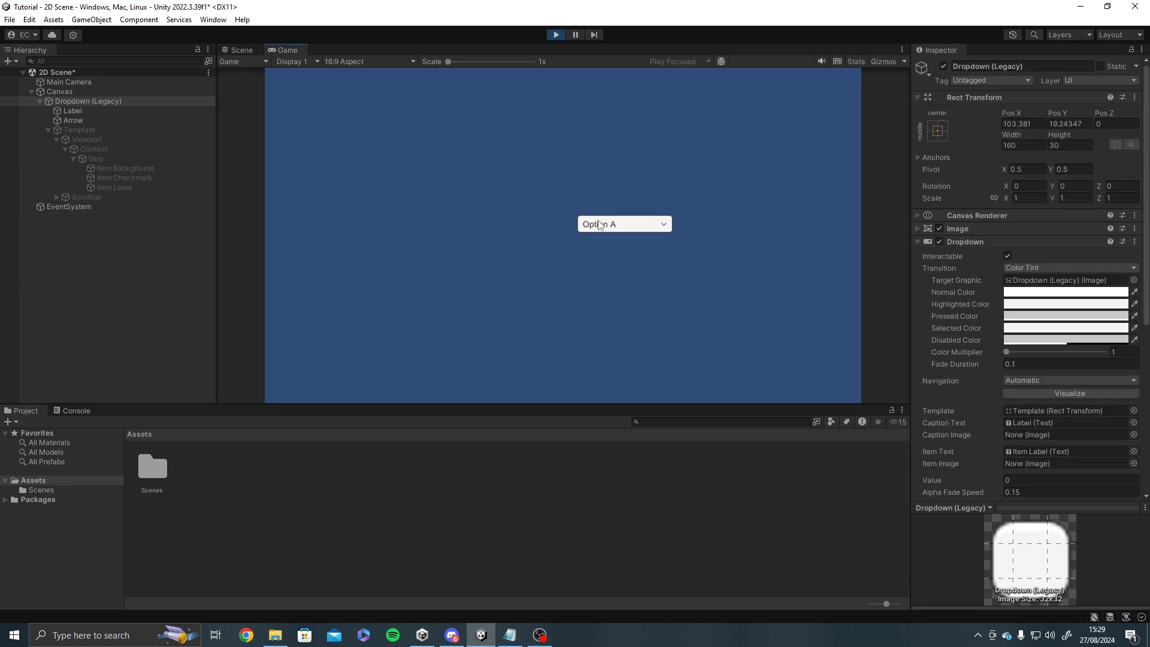
click(623, 225)
click(635, 288)
click(623, 224)
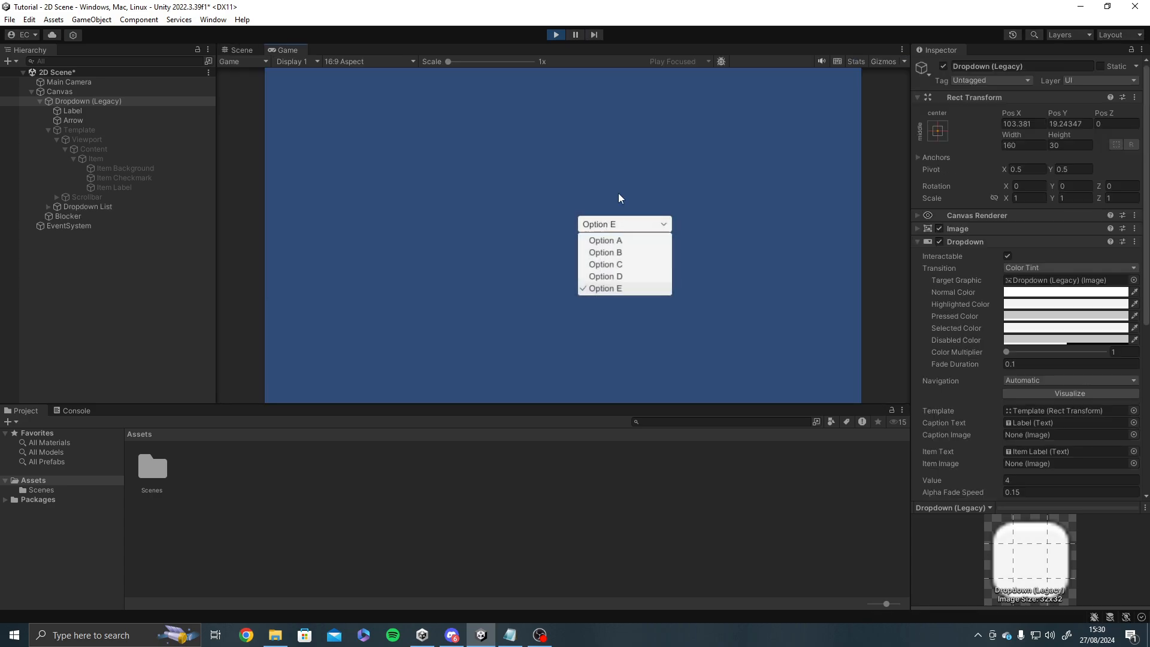
click(556, 35)
Add an empty event entry to the Dropdown's On Value Changed list and remove it again.
scroll(998, 352, down, 5)
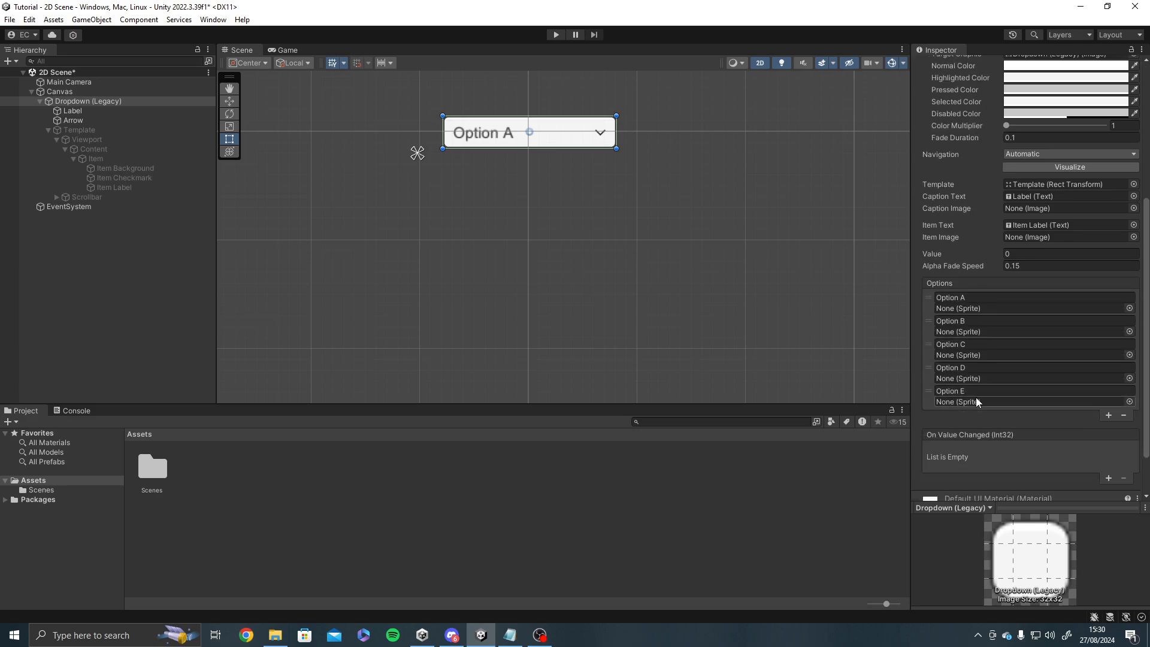
scroll(1019, 418, down, 2)
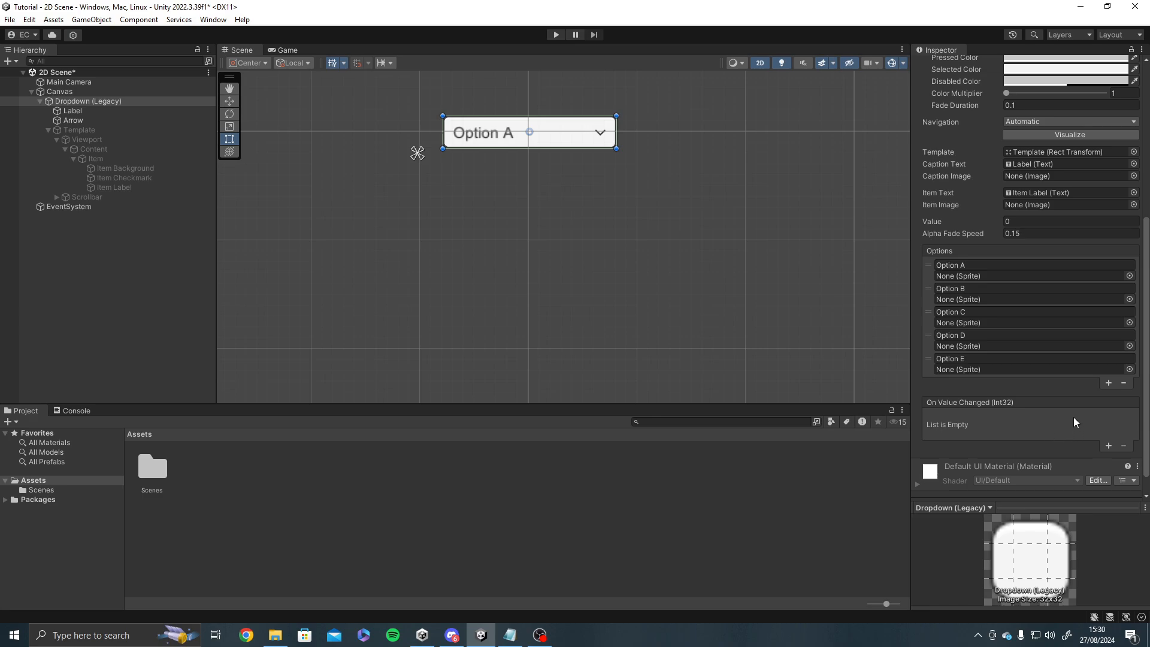
scroll(1074, 417, up, 5)
drag(939, 384, 865, 381)
scroll(1025, 406, down, 5)
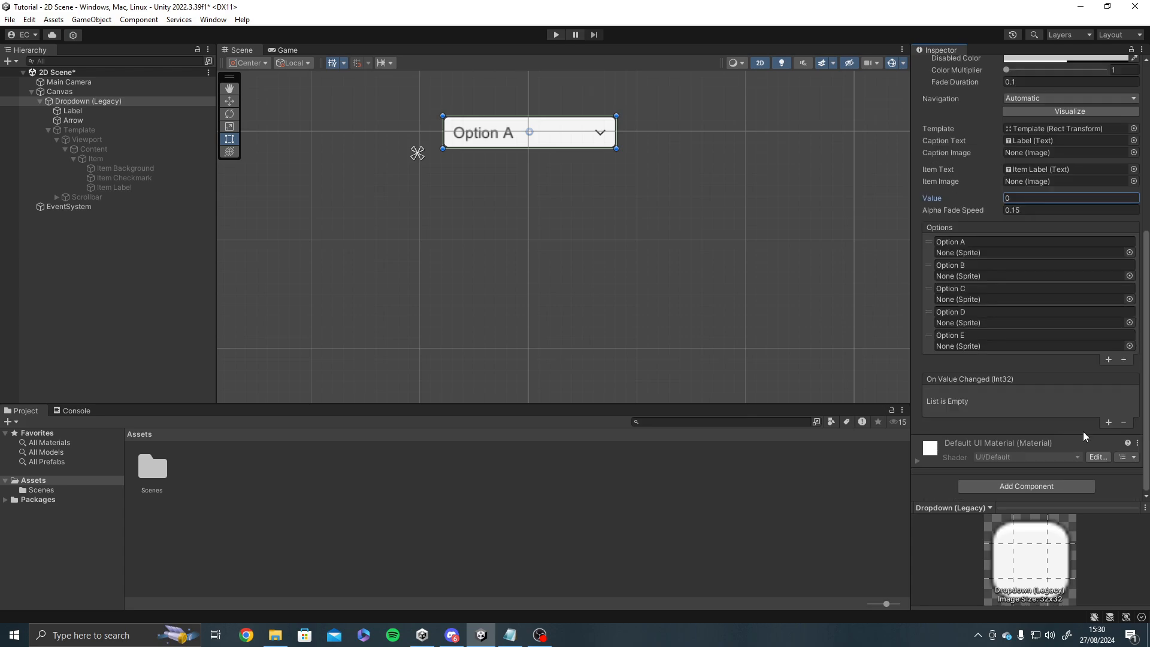
click(1108, 422)
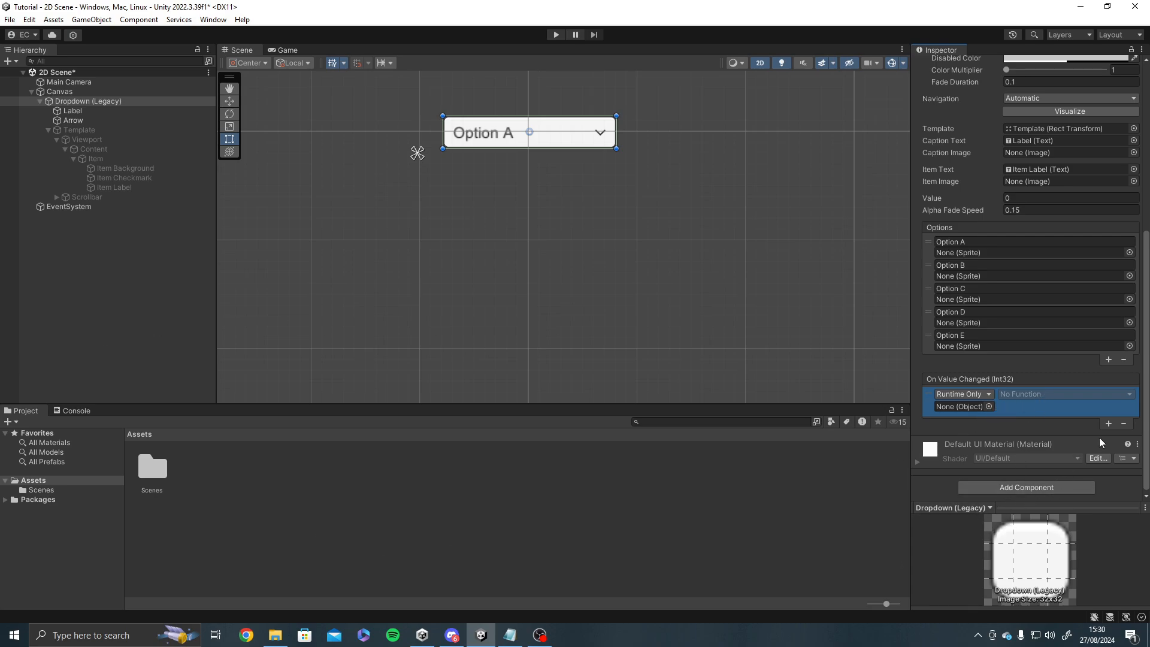
click(1120, 424)
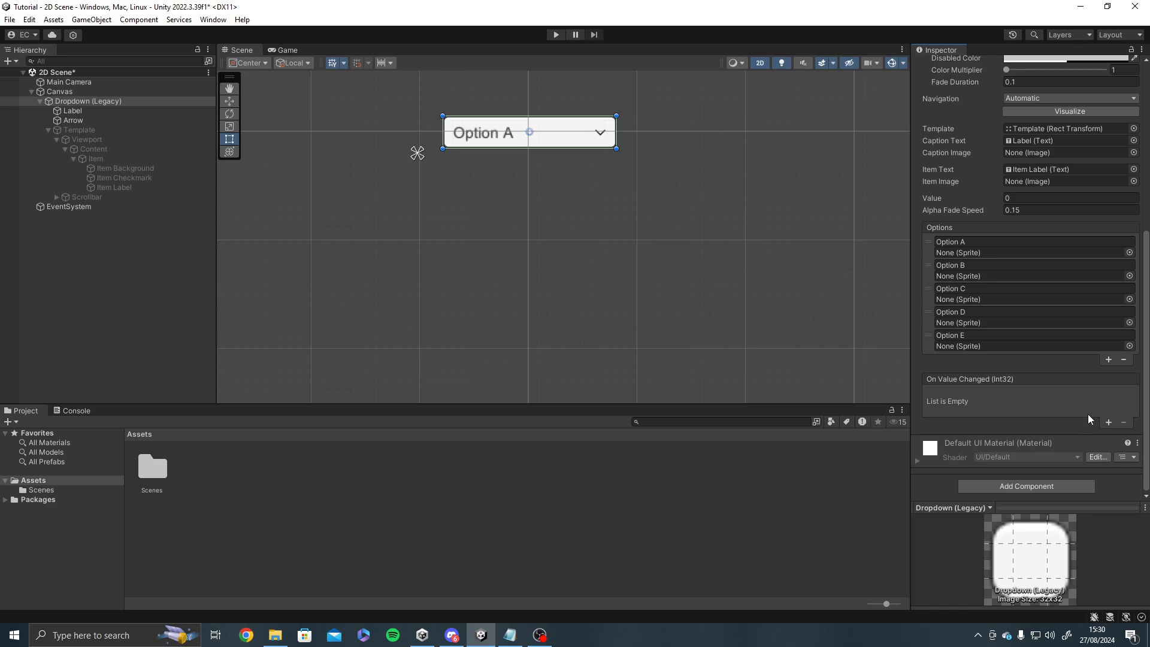
Review the Dropdown component from the On Value Changed event up to its Interactable setting and back to Options.
scroll(993, 413, up, 4)
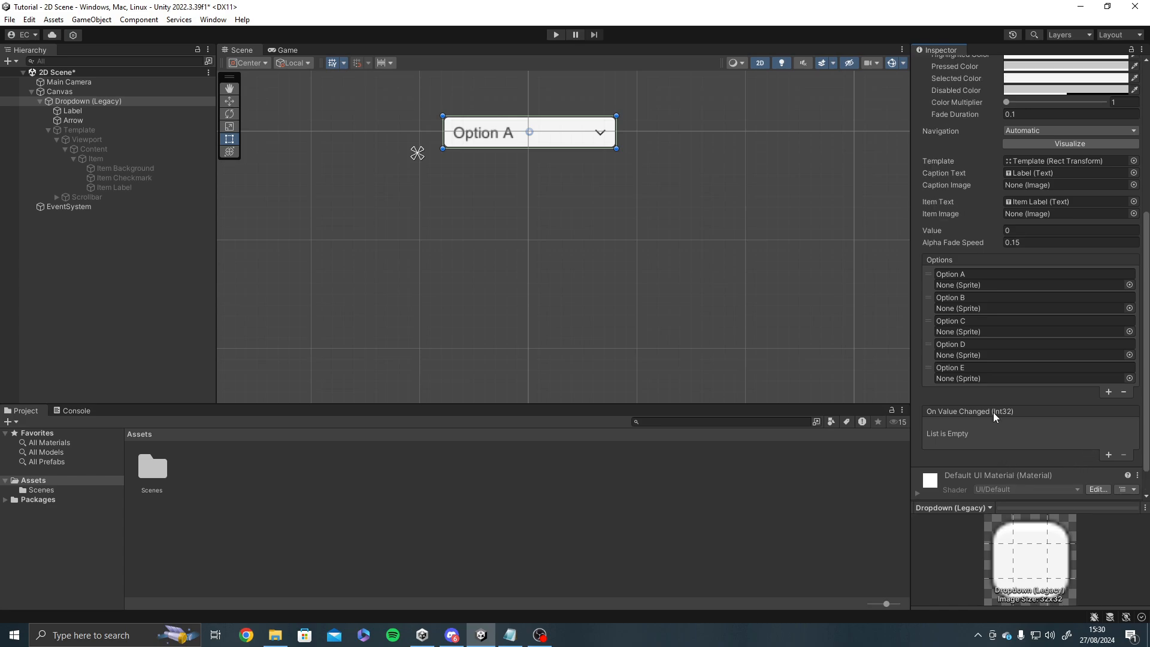
scroll(990, 414, up, 2)
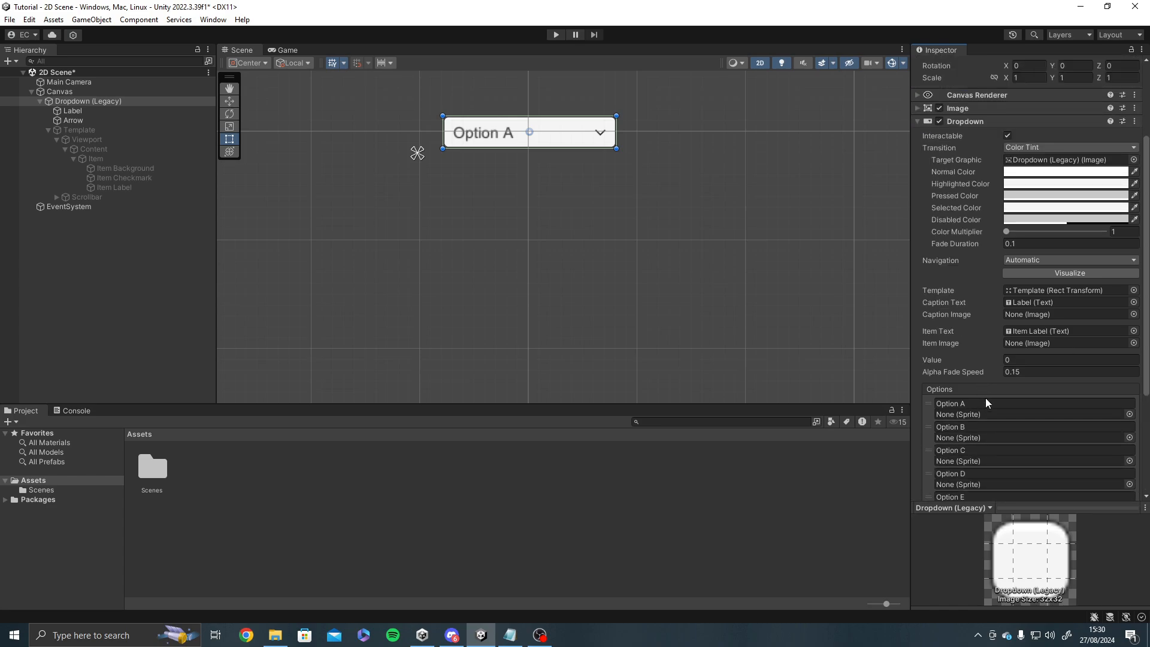
scroll(1042, 434, down, 6)
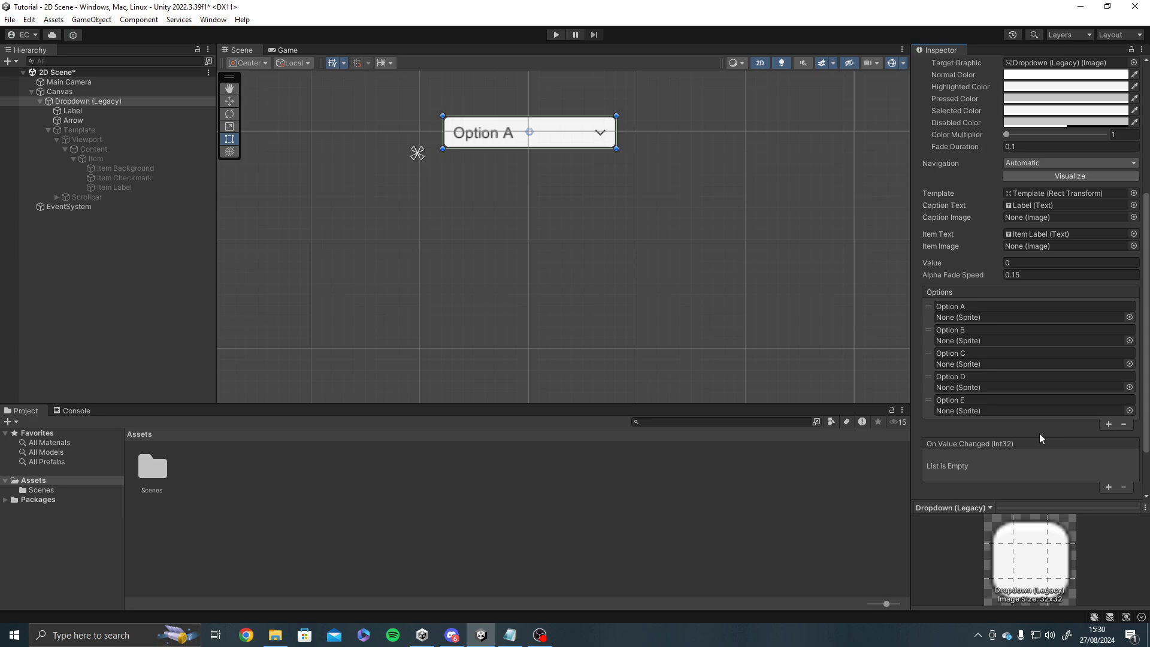
scroll(1027, 405, up, 1)
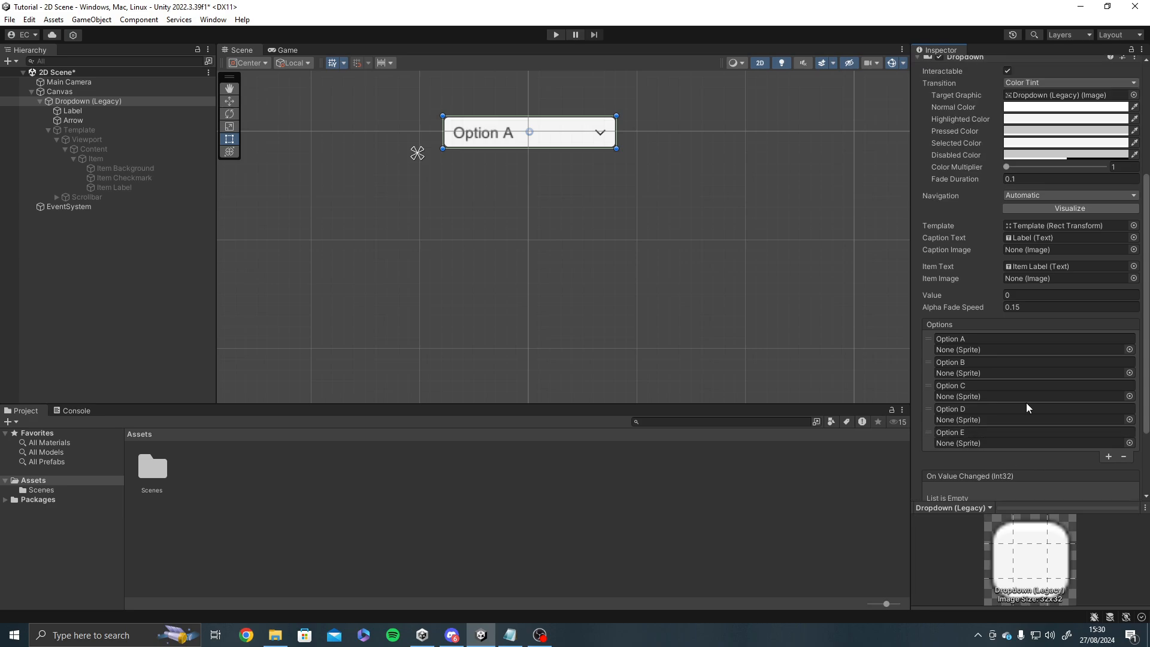
scroll(1026, 403, up, 4)
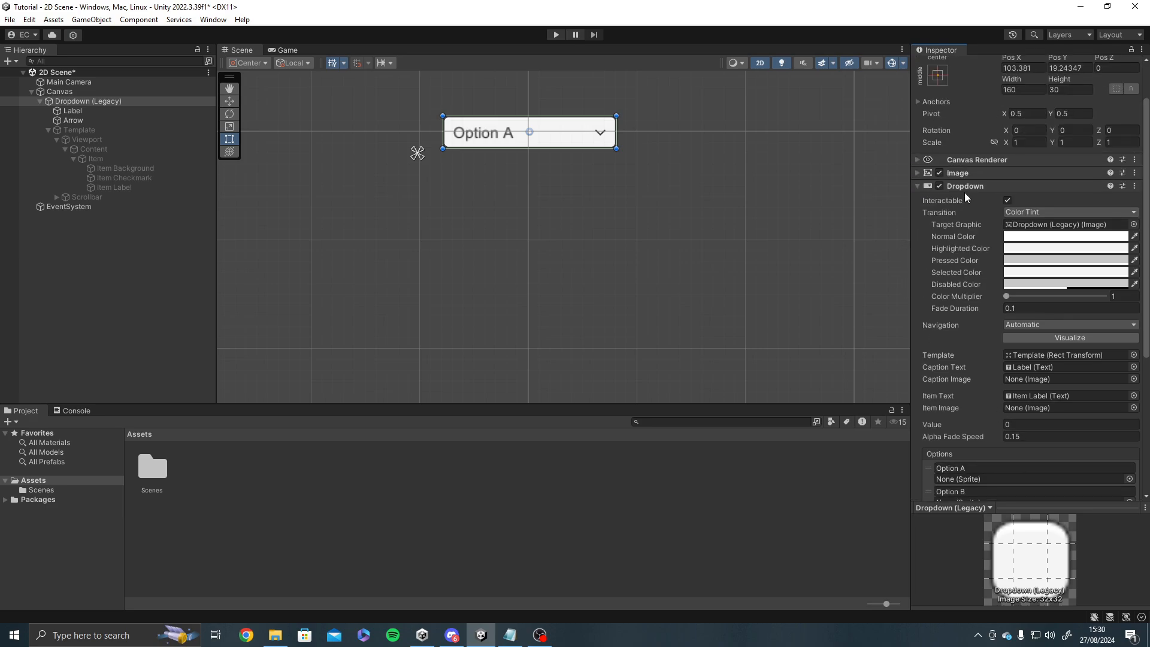
scroll(960, 341, down, 3)
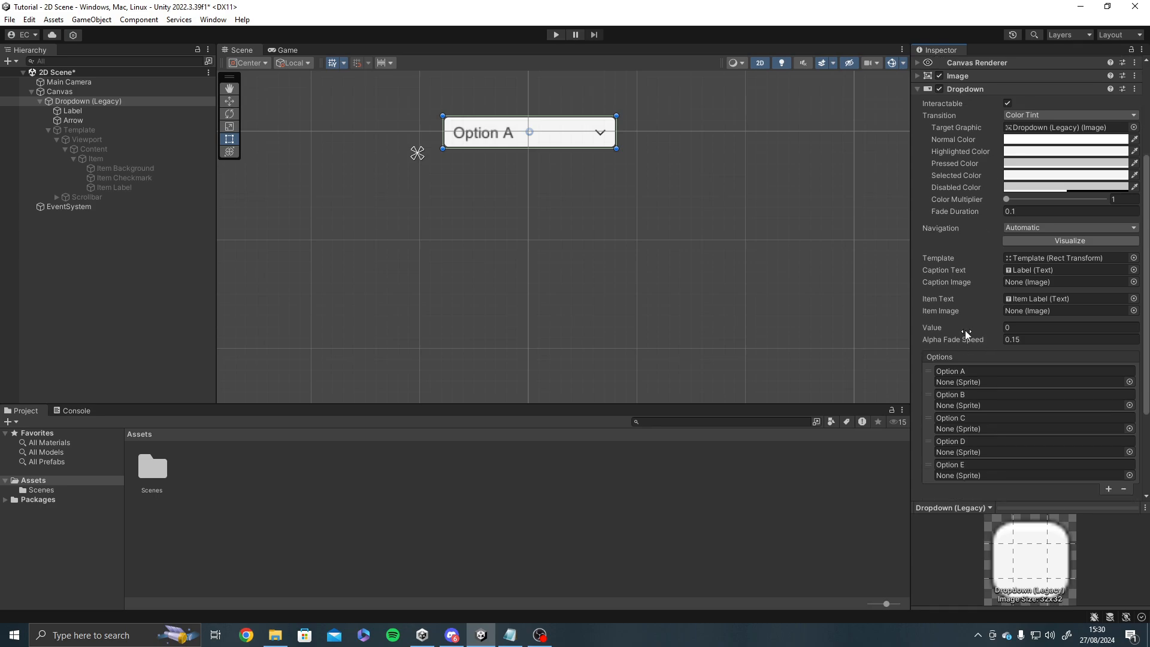
Try 10 as the Dropdown's Value and reset it to 0.
click(947, 329)
text(10)
scroll(1032, 325, up, 1)
text(0)
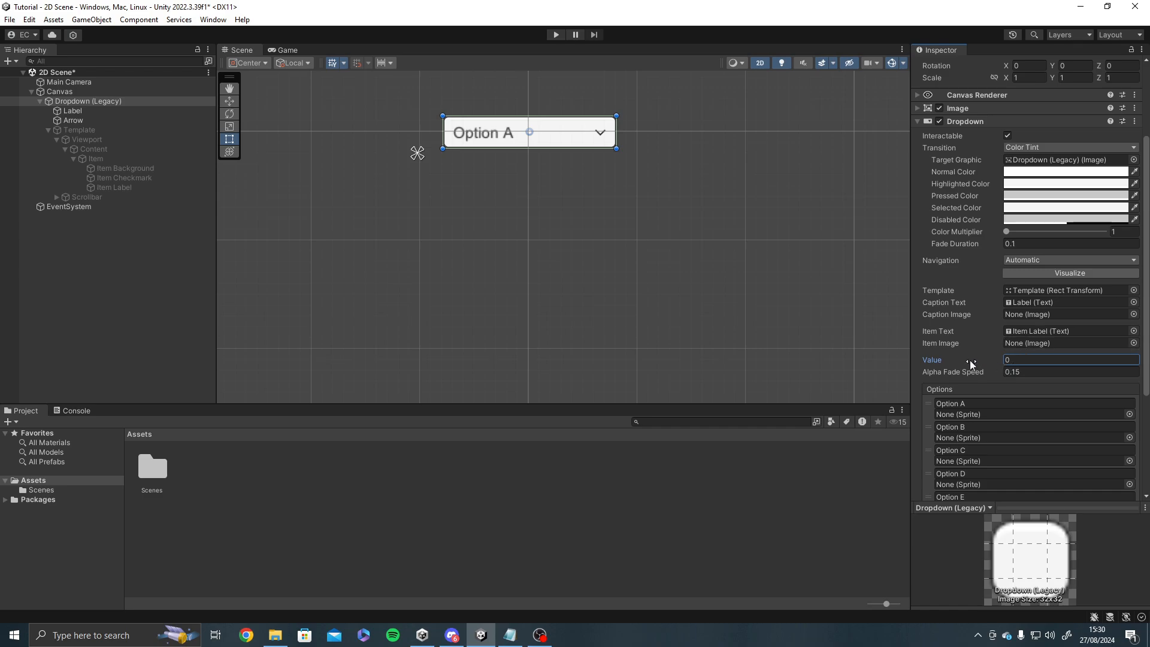
key(Return)
Locate the Label referenced by Caption Text, inspect the Label and Arrow child objects, and reselect the Dropdown (Legacy) object.
scroll(968, 386, down, 2)
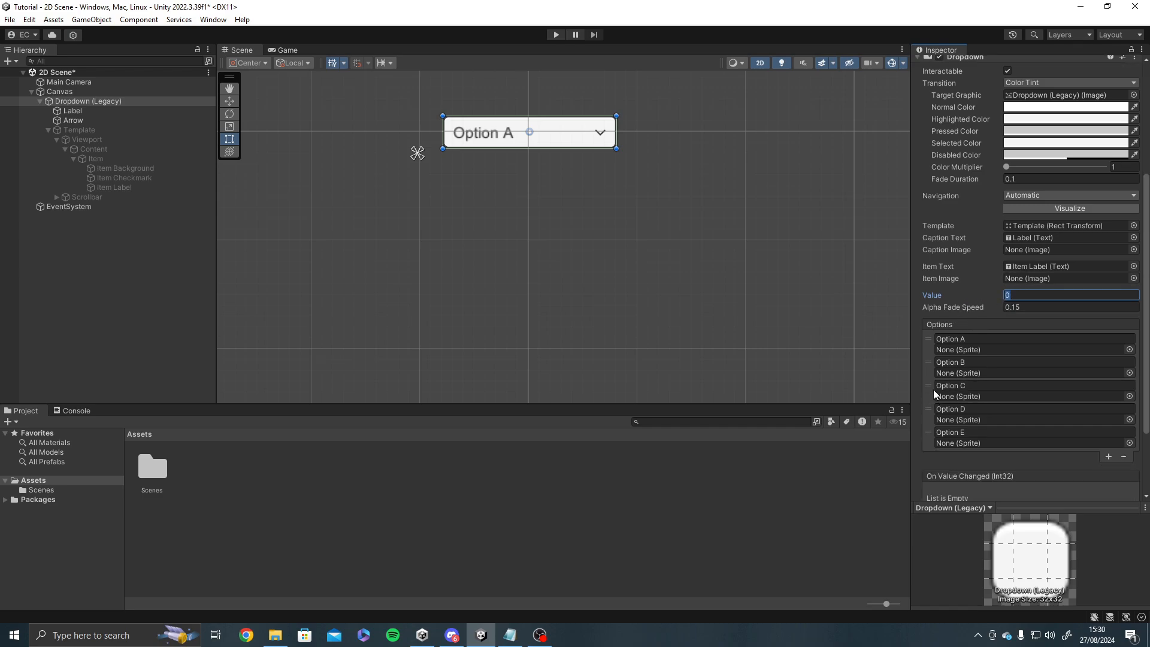
scroll(957, 375, up, 2)
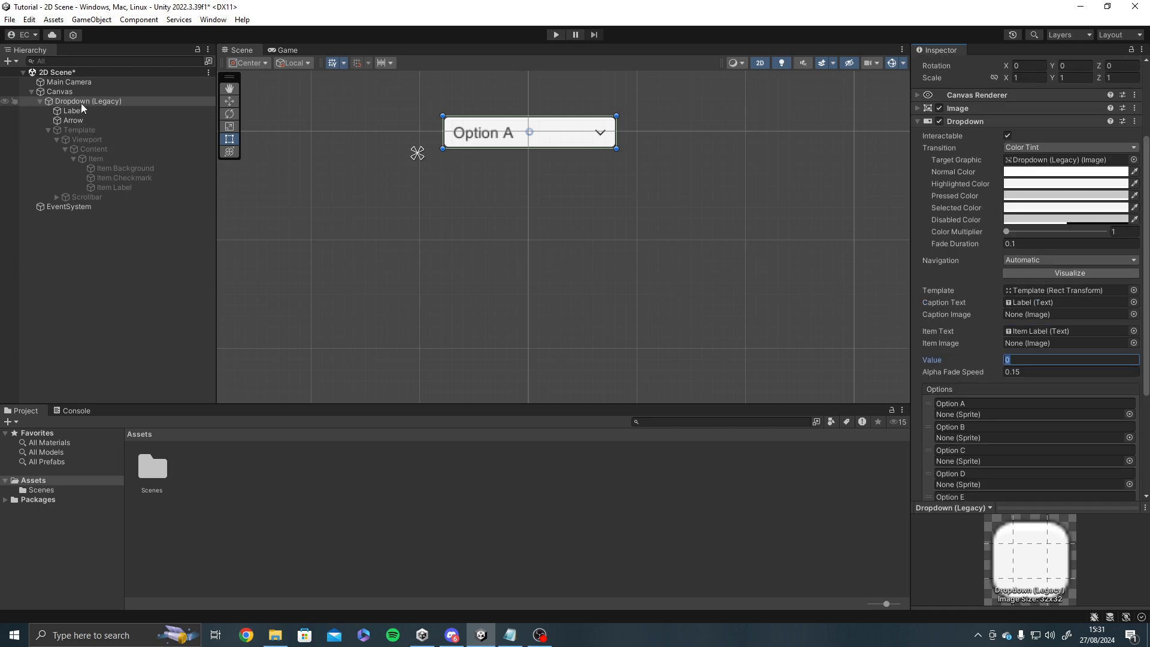
scroll(994, 270, down, 3)
scroll(991, 277, down, 3)
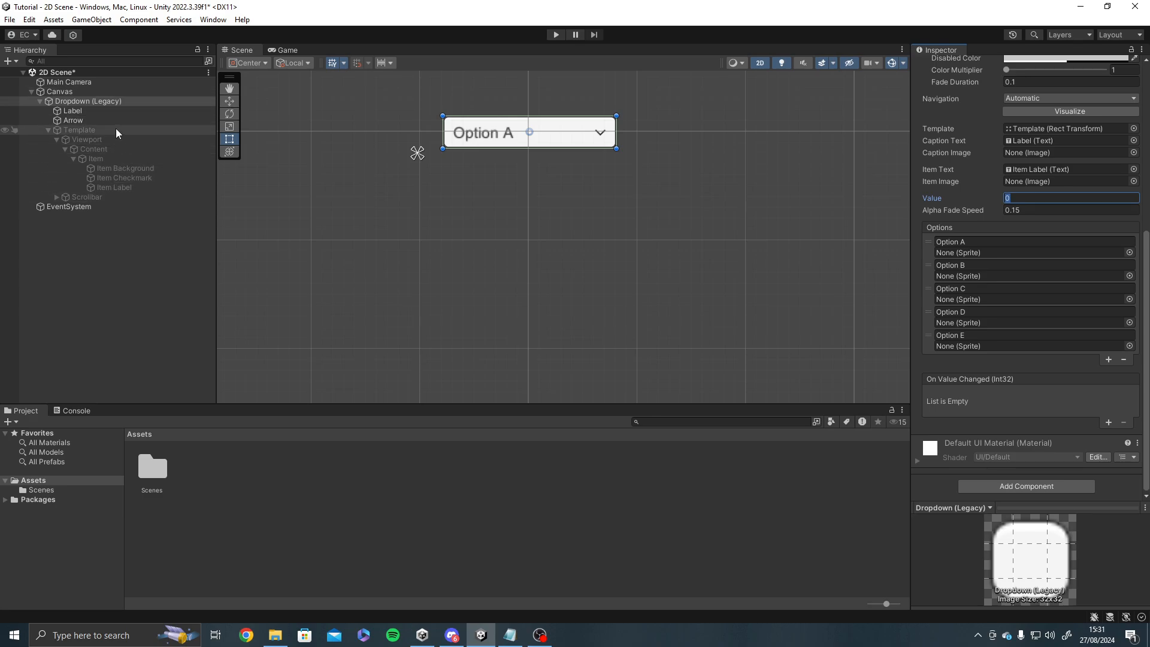
scroll(1067, 274, up, 5)
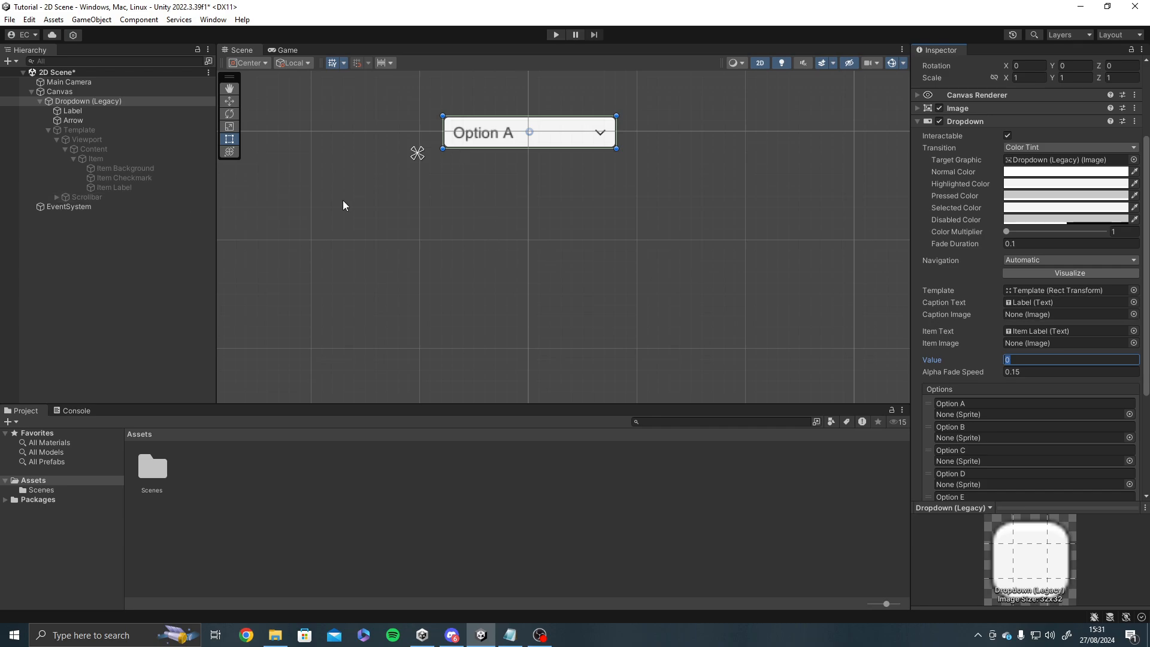
middle_drag(374, 208, 353, 254)
scroll(847, 330, up, 1)
click(1040, 302)
middle_drag(504, 287, 521, 300)
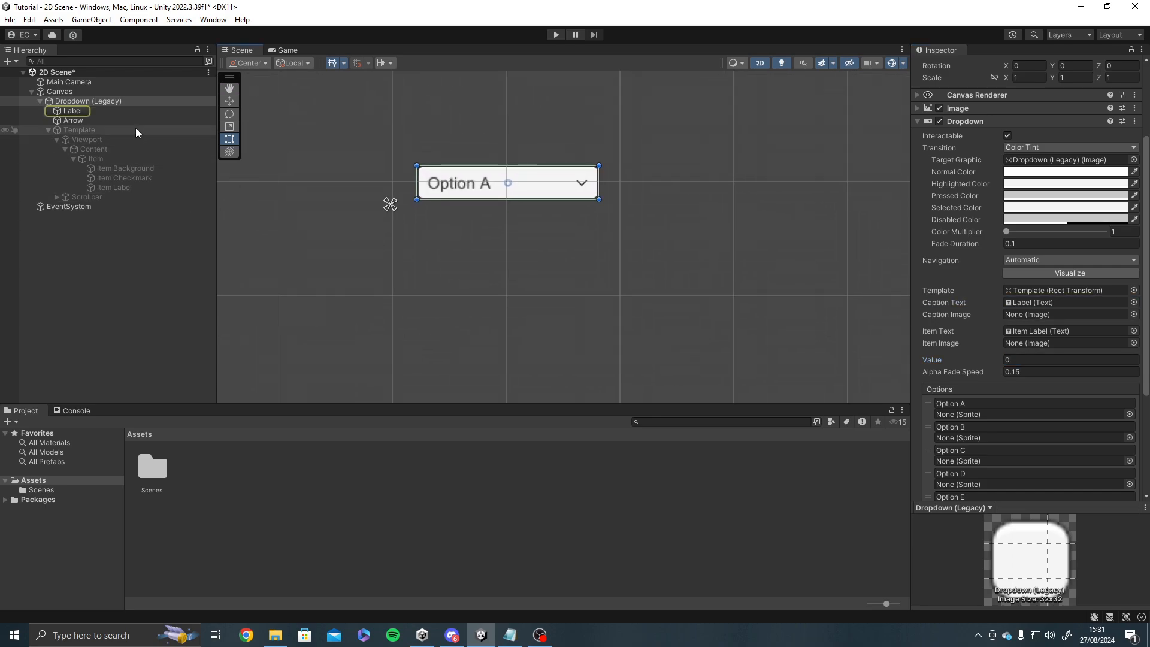
click(106, 113)
click(118, 120)
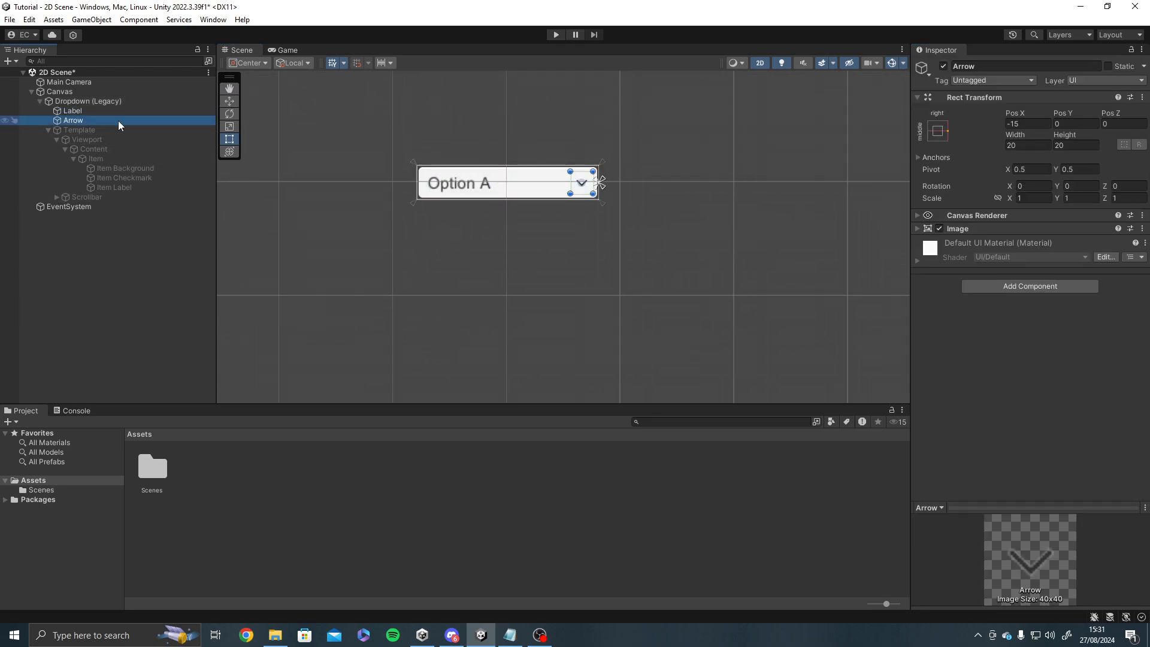
click(83, 101)
Review the Dropdown component's template and text references, Value, Alpha Fade Speed and Options list.
scroll(948, 388, down, 3)
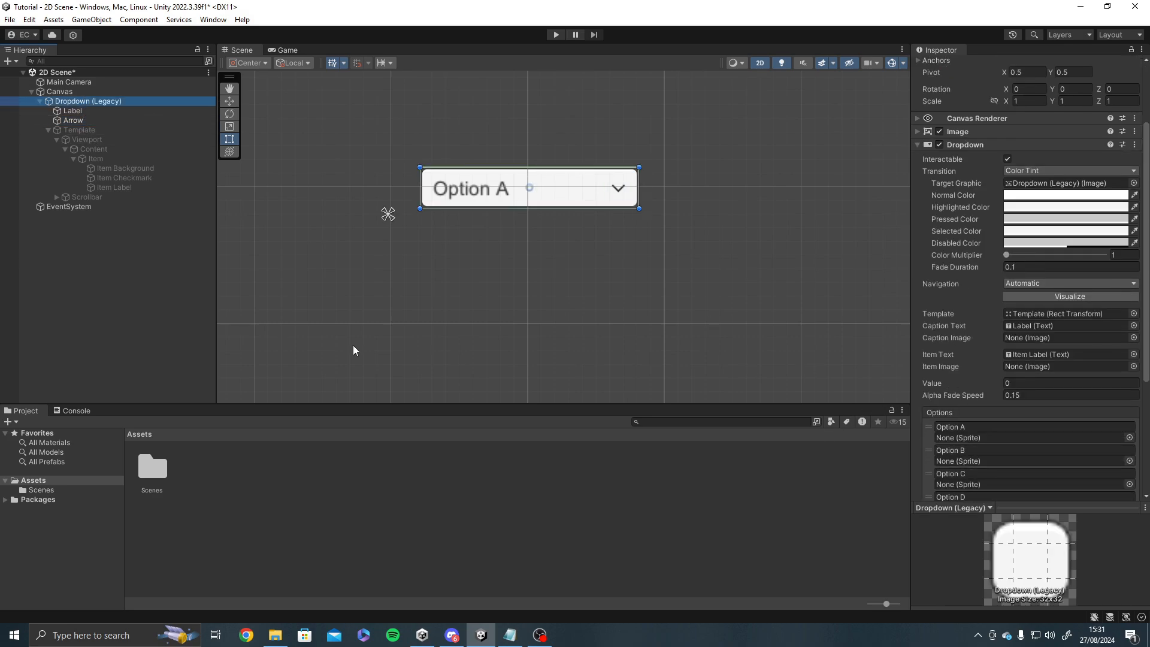
middle_drag(580, 279, 552, 300)
scroll(978, 340, down, 3)
scroll(551, 300, up, 1)
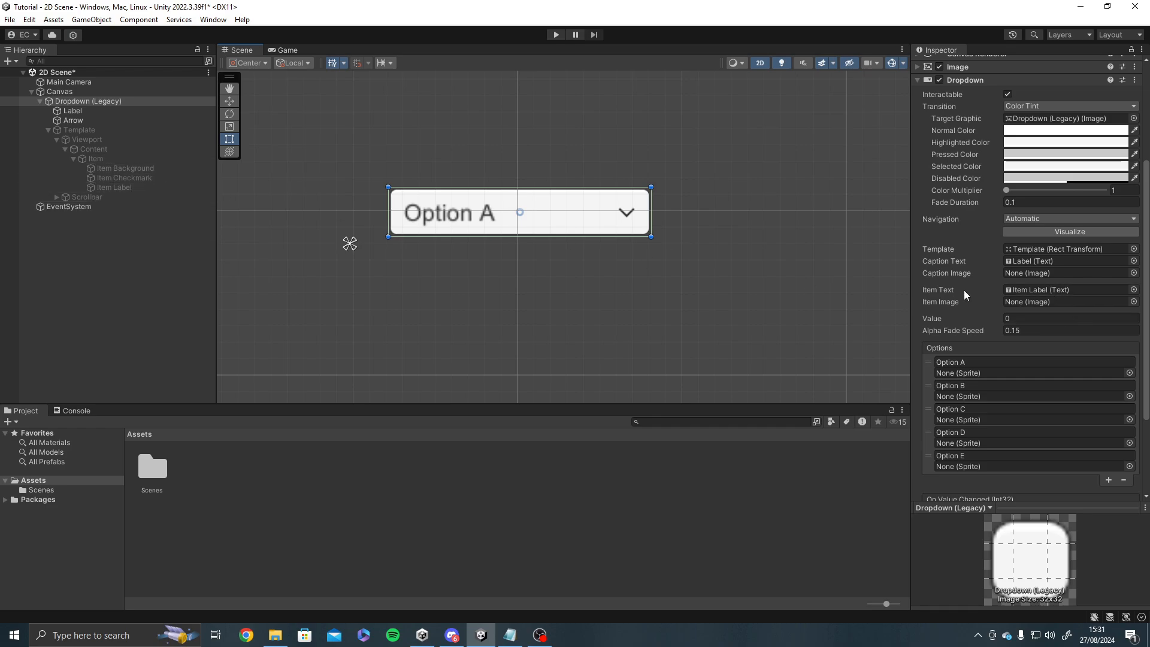
scroll(991, 317, down, 2)
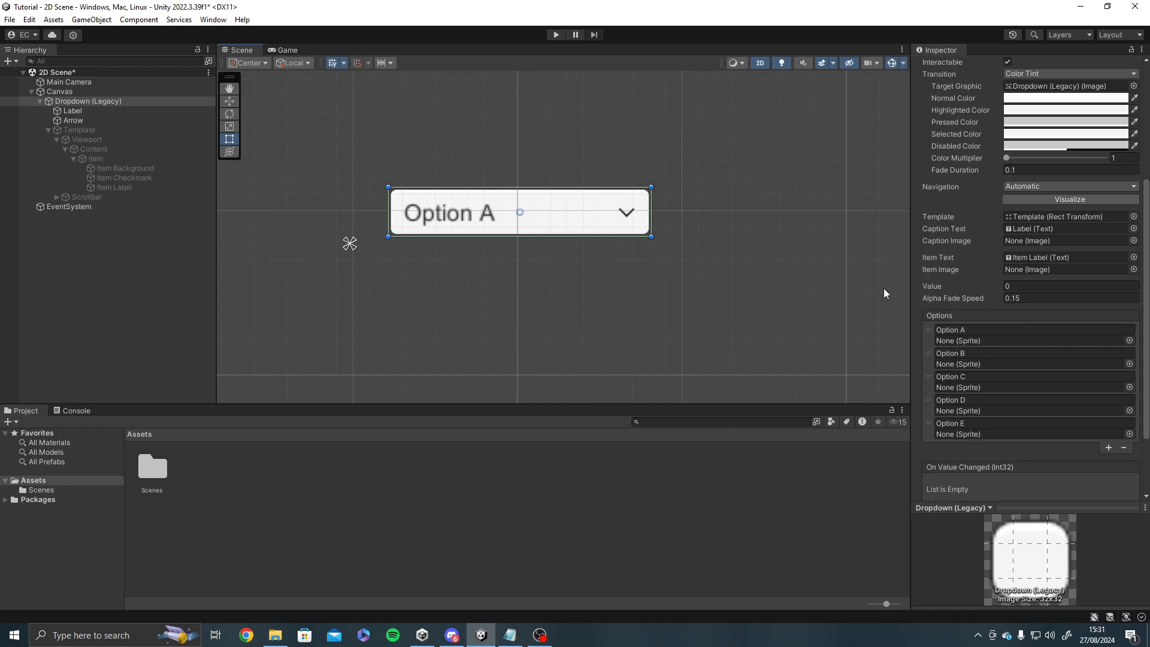
scroll(886, 294, down, 1)
scroll(953, 333, down, 2)
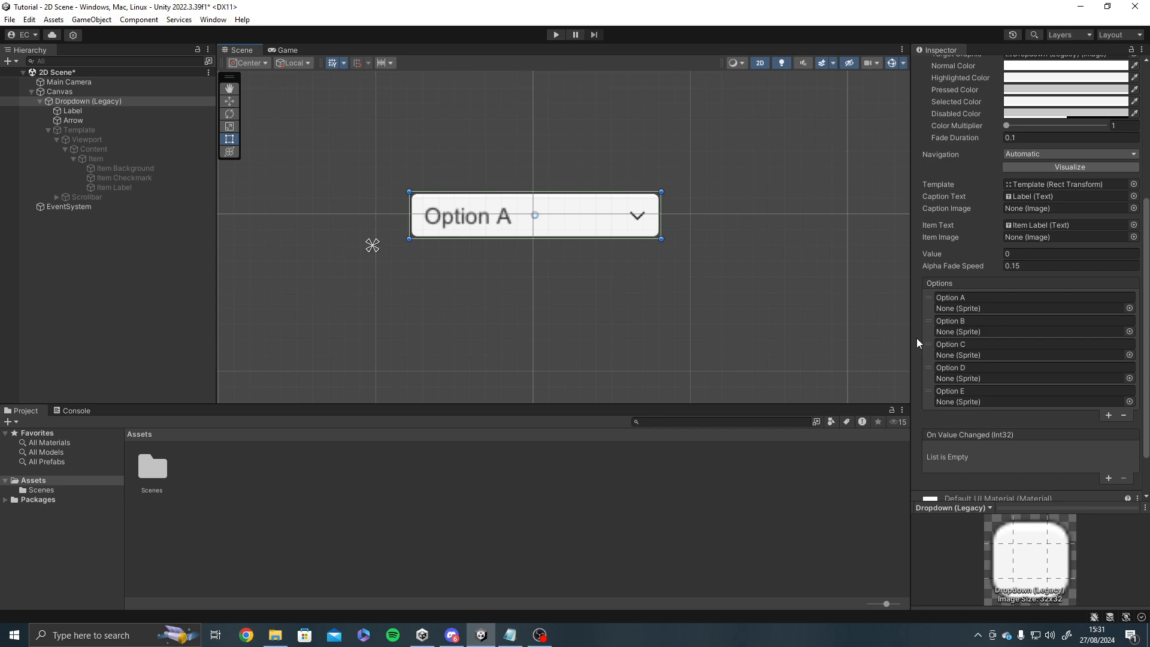
scroll(608, 325, down, 1)
middle_drag(587, 327, 629, 357)
scroll(588, 357, up, 4)
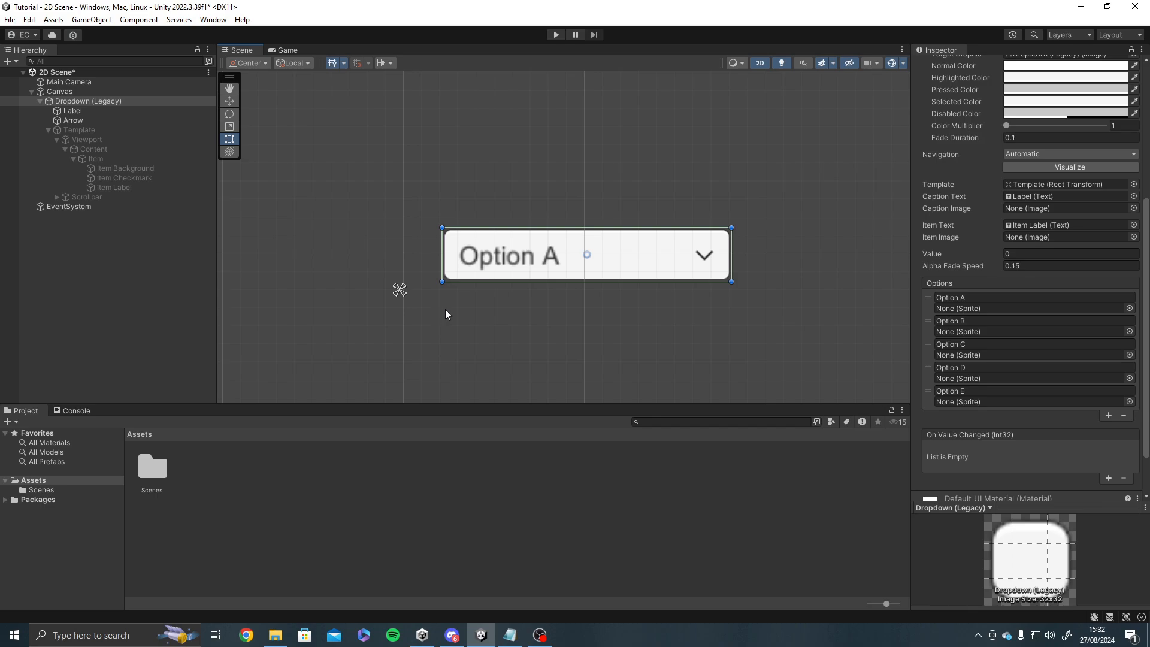
middle_drag(695, 335, 695, 347)
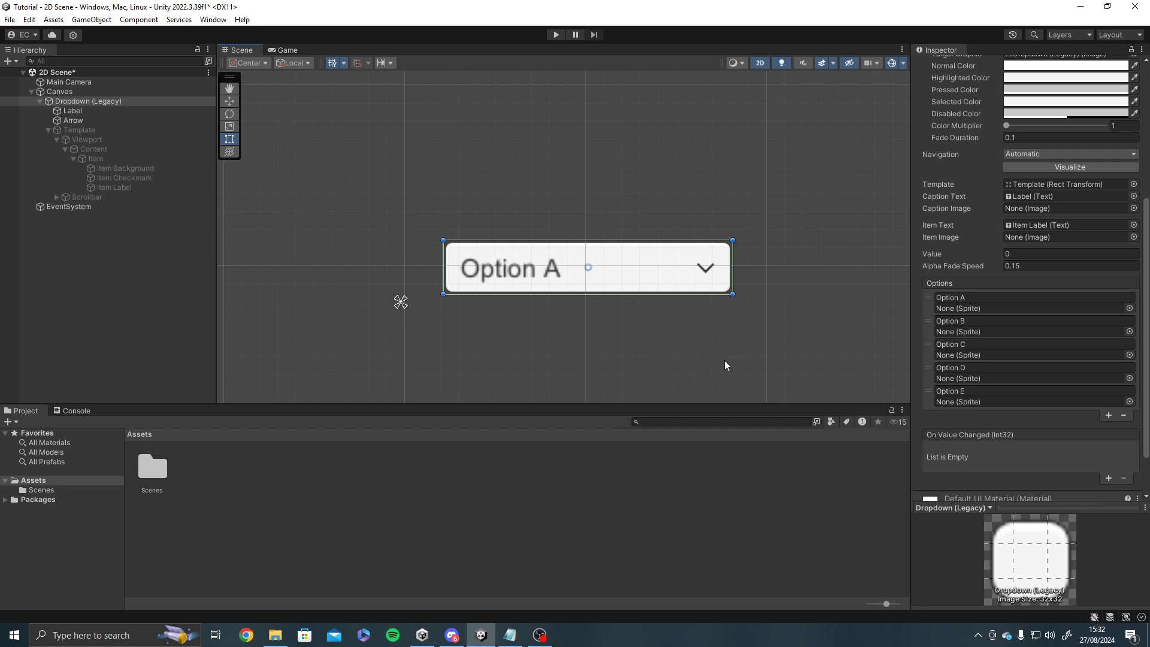
middle_drag(677, 383, 654, 362)
middle_drag(646, 262, 587, 247)
middle_drag(645, 304, 660, 299)
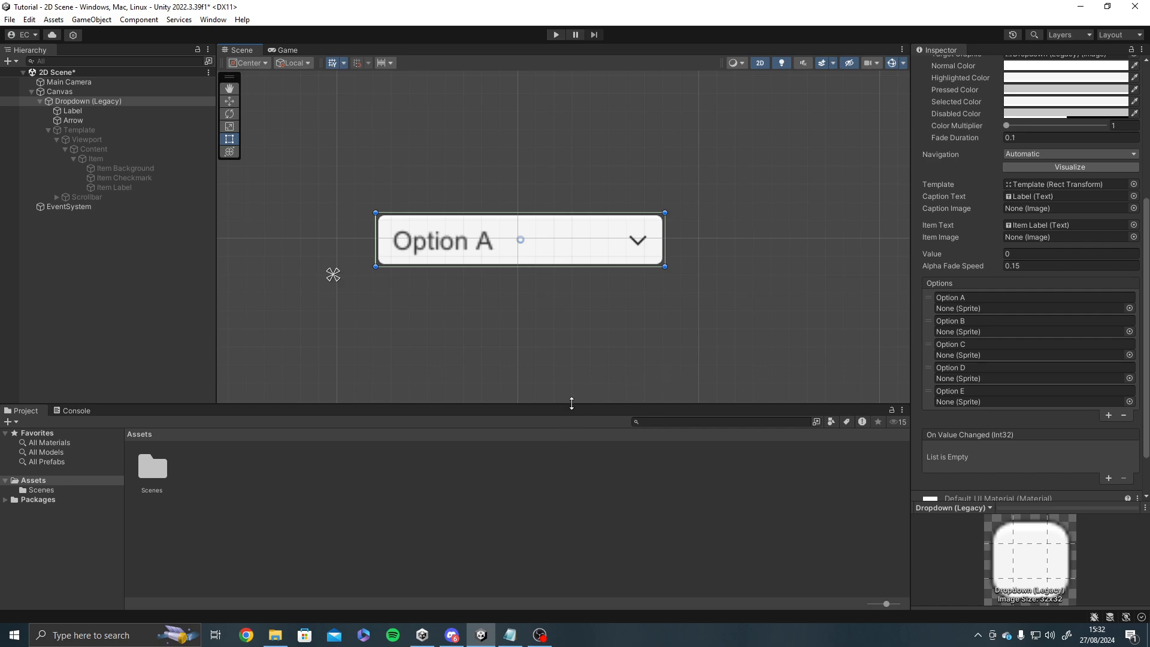
middle_drag(575, 367, 613, 372)
scroll(613, 372, down, 1)
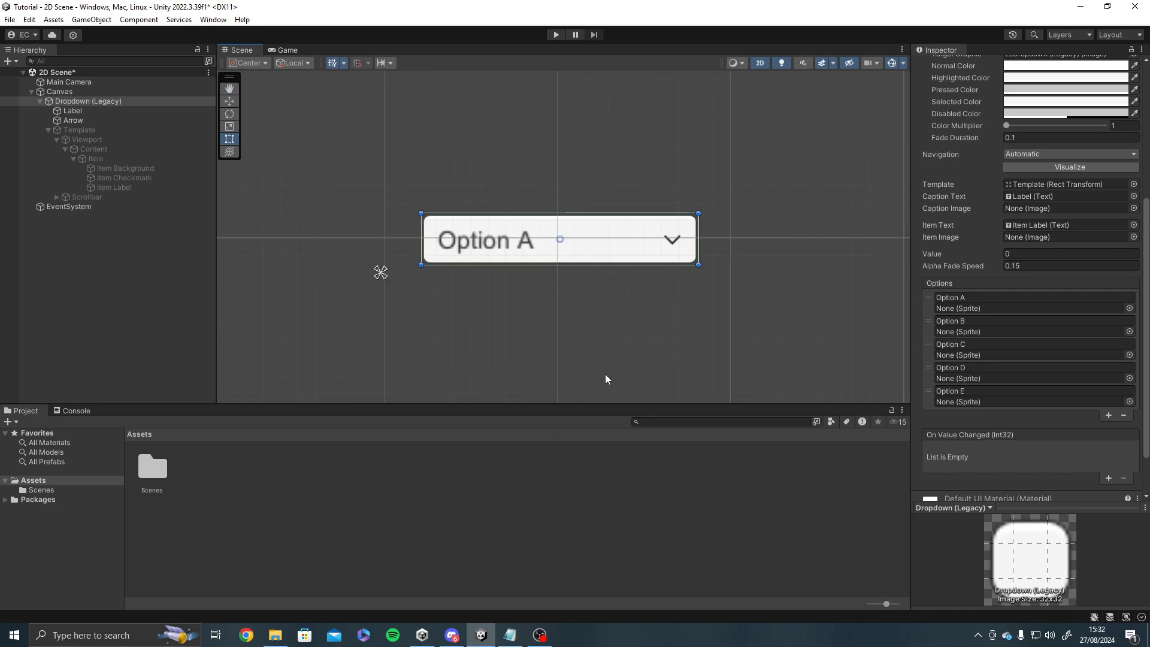